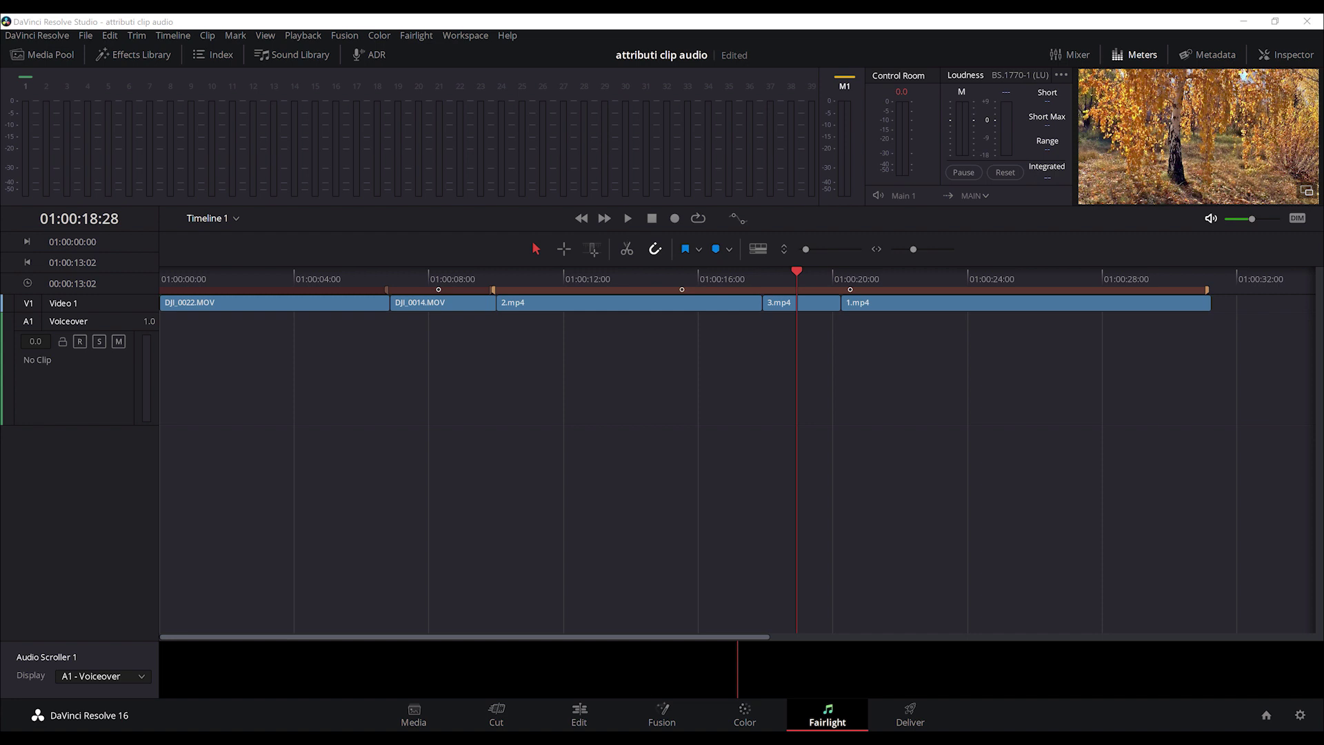
Scrub the timeline, then load 092.wav from the Media Pool and play it from its start
left_click_drag(236, 276, 788, 291)
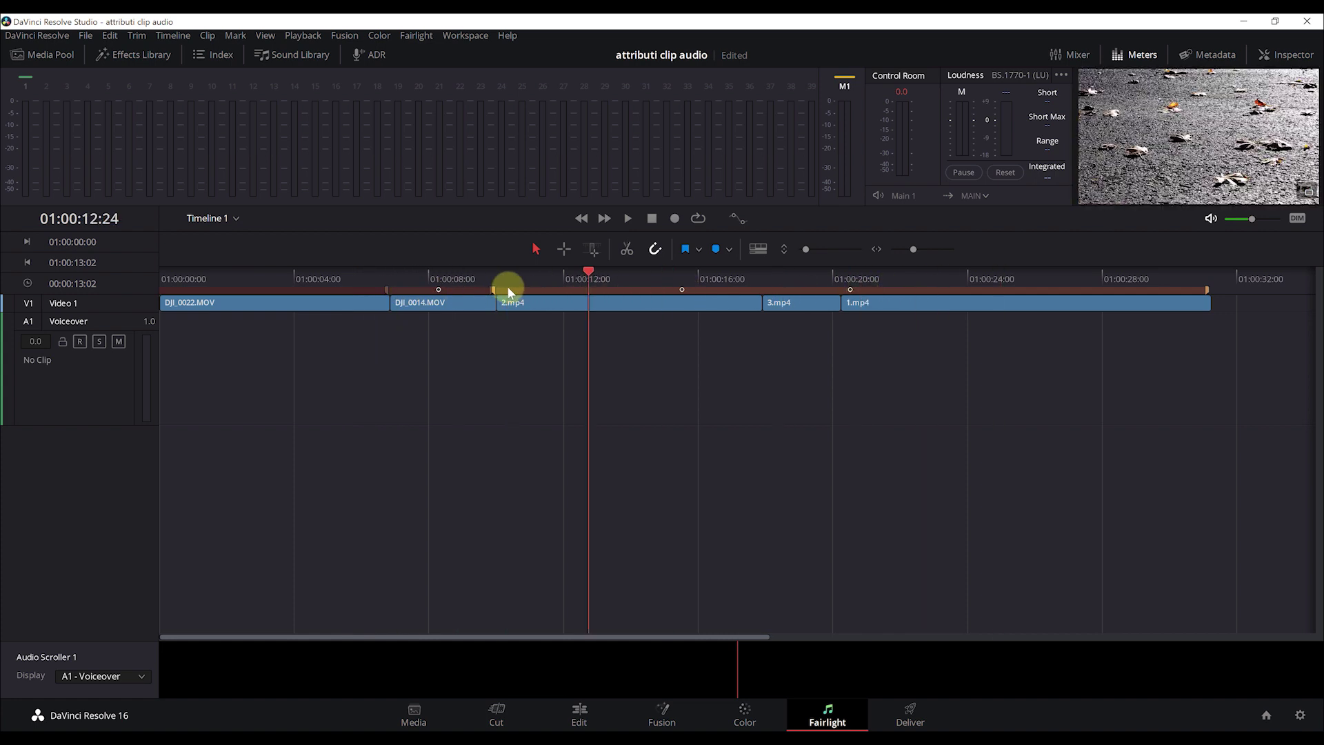
left_click_drag(788, 291, 336, 285)
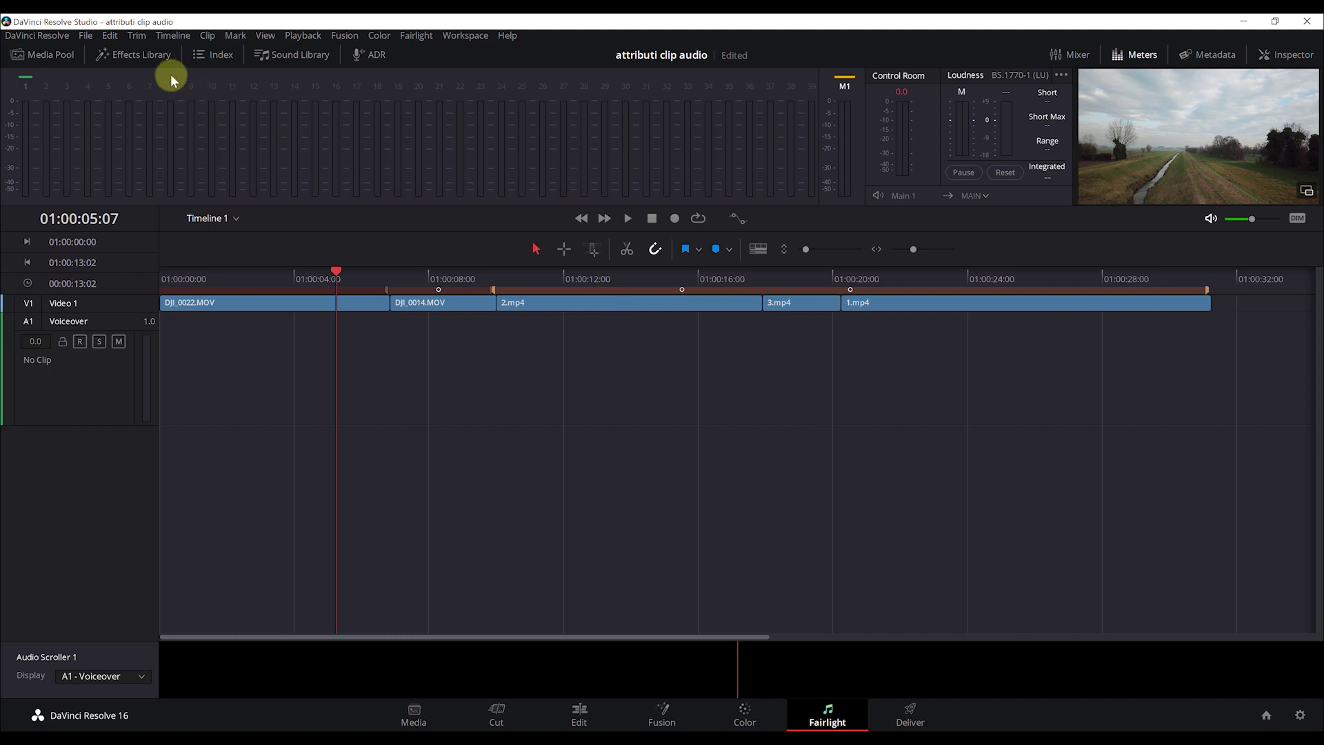
left_click(52, 57)
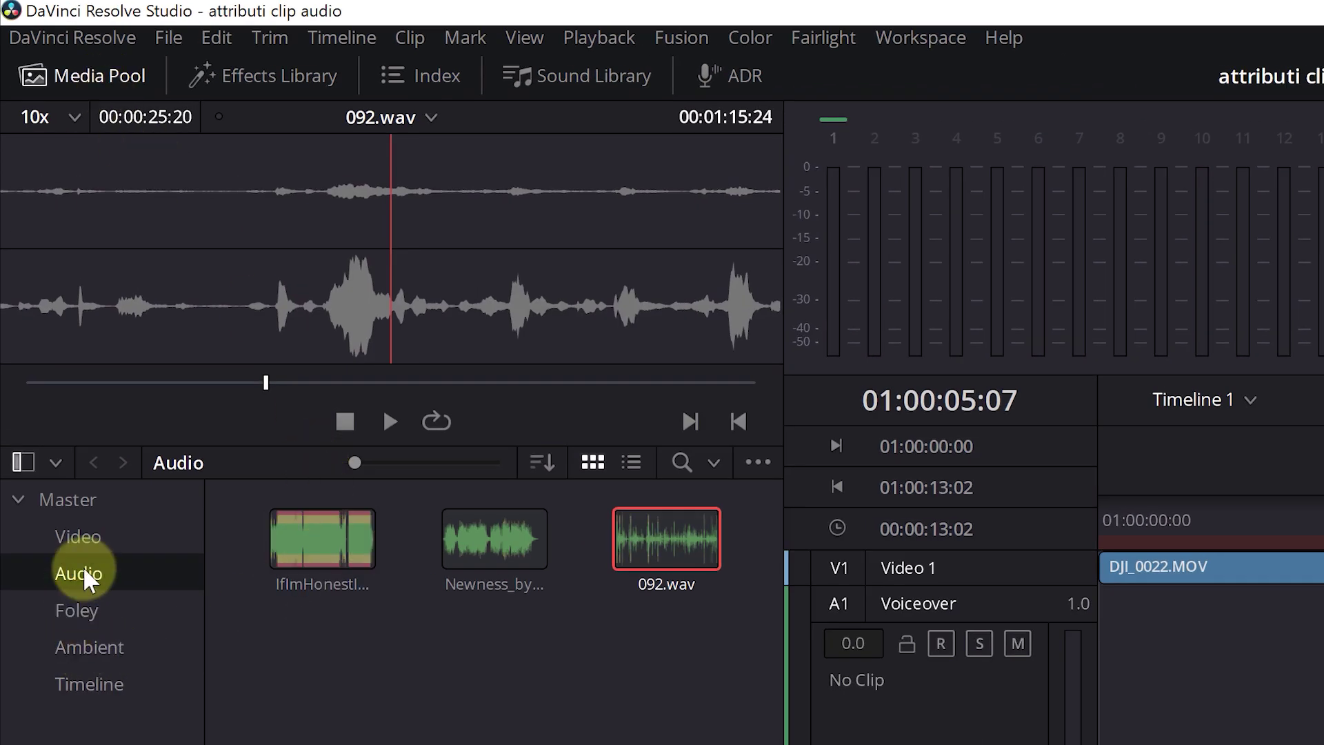
left_click(659, 539)
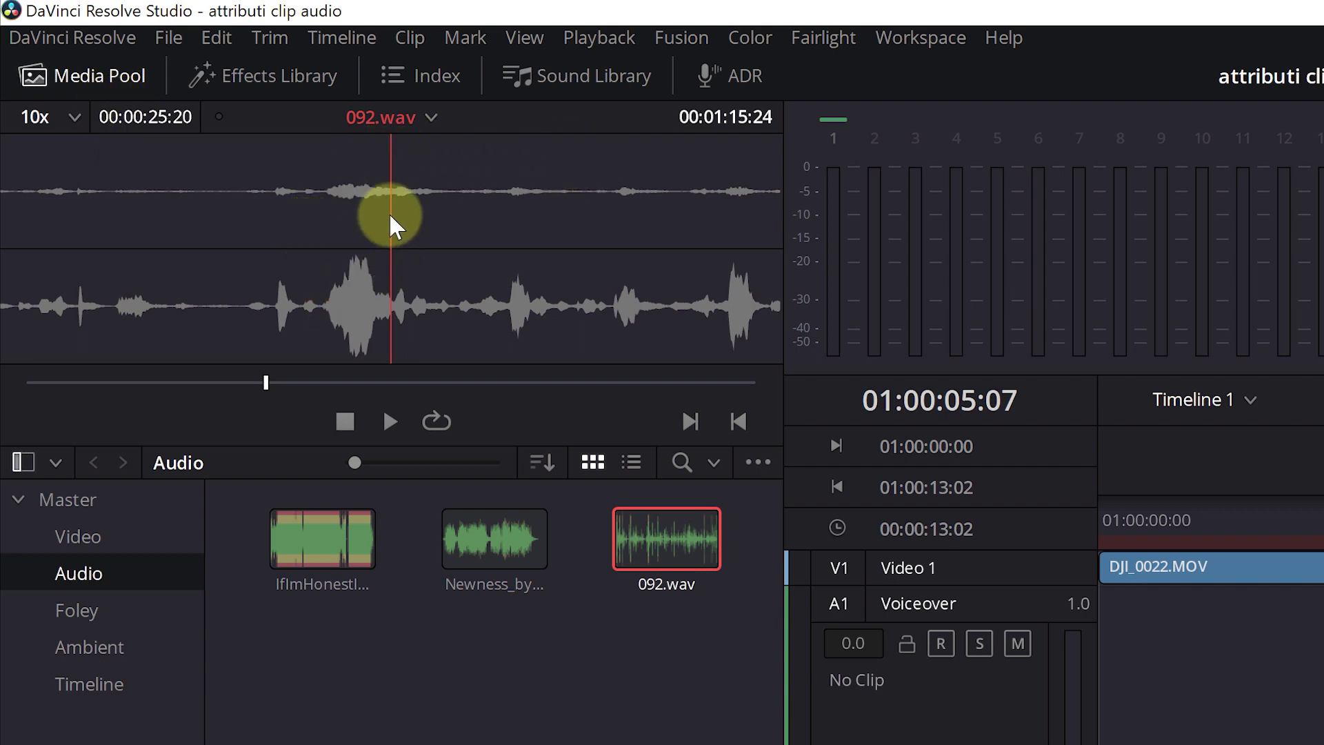
left_click_drag(265, 382, 31, 396)
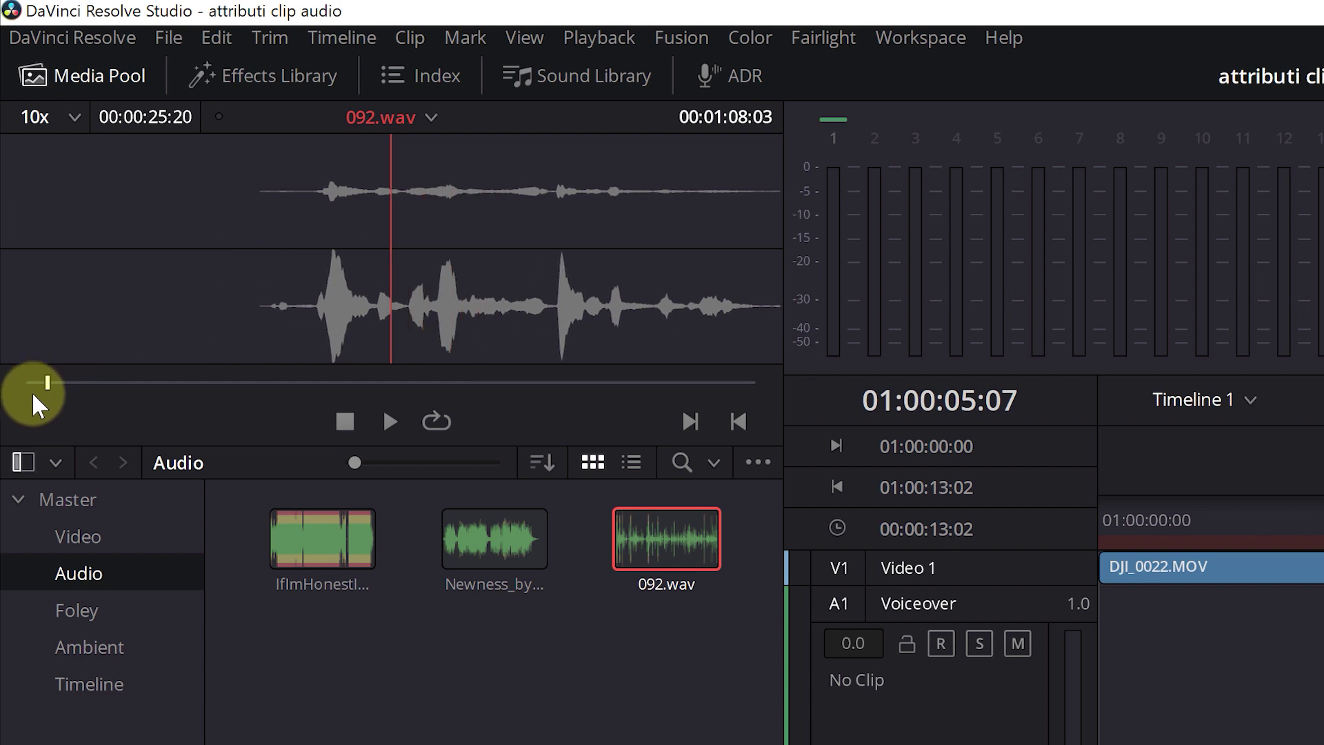
key("space")
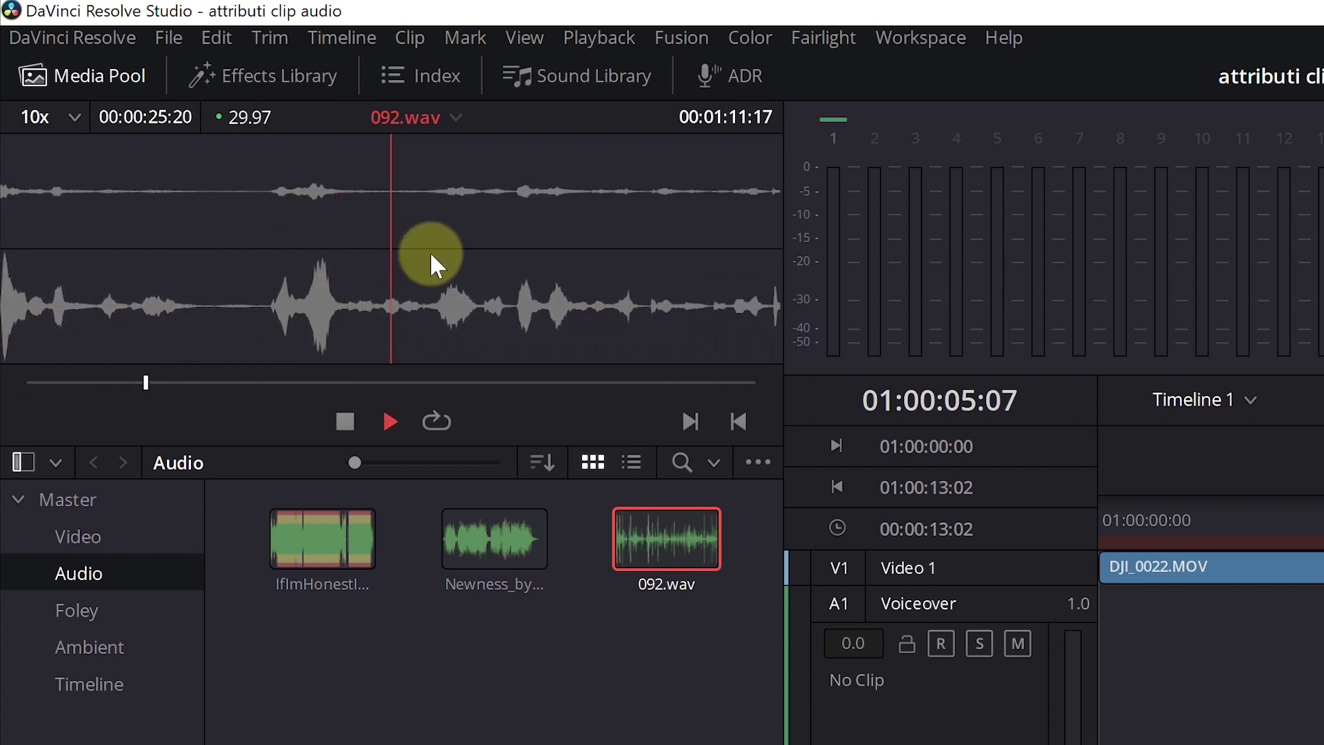
key("space")
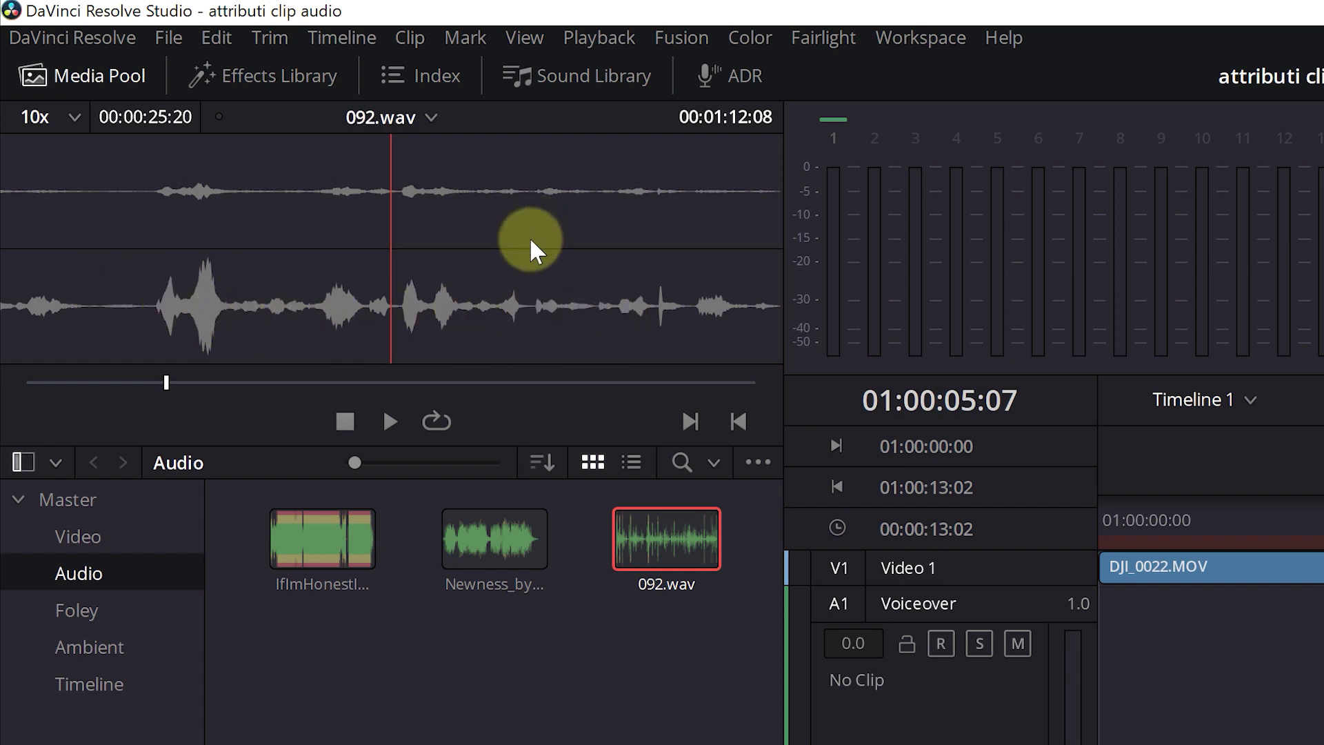
Show the Audio tab of 092.wav's Clip Attributes, with its two mono tracks on embedded channels 1 and 2
right_click(662, 541)
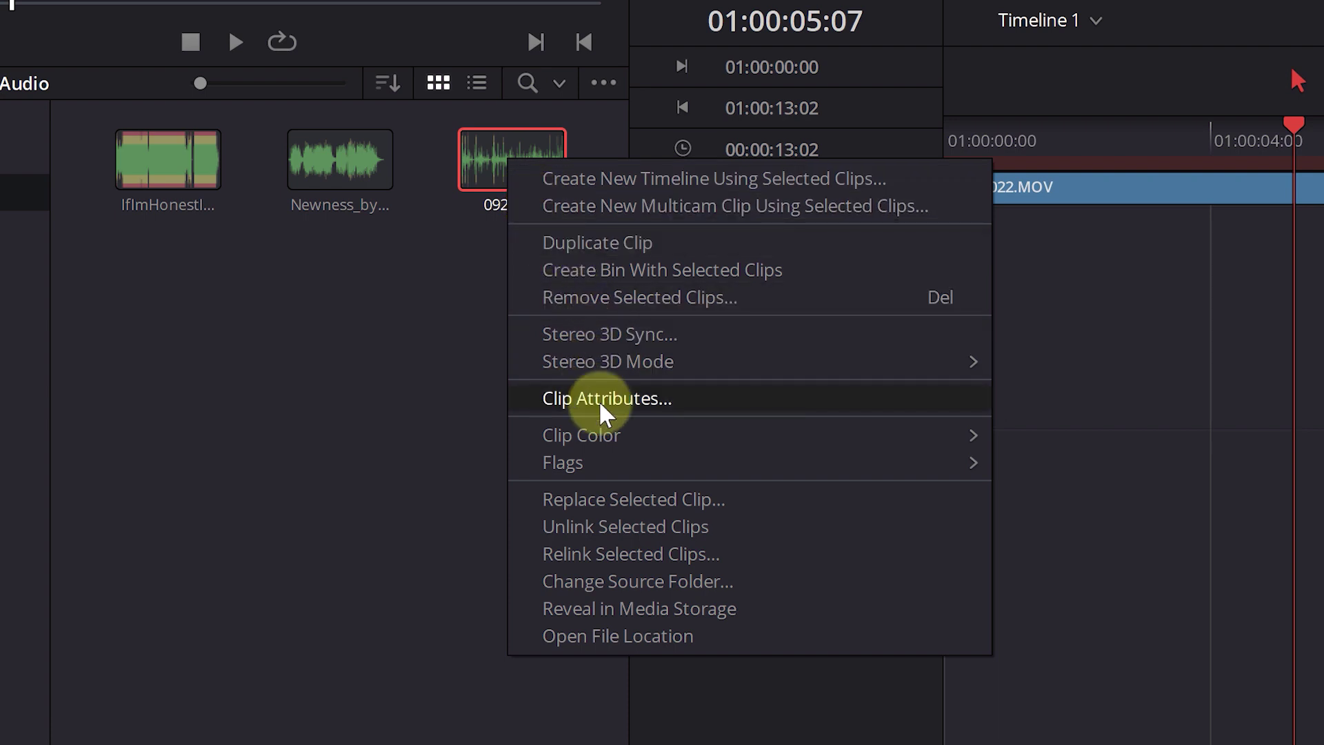
left_click(600, 403)
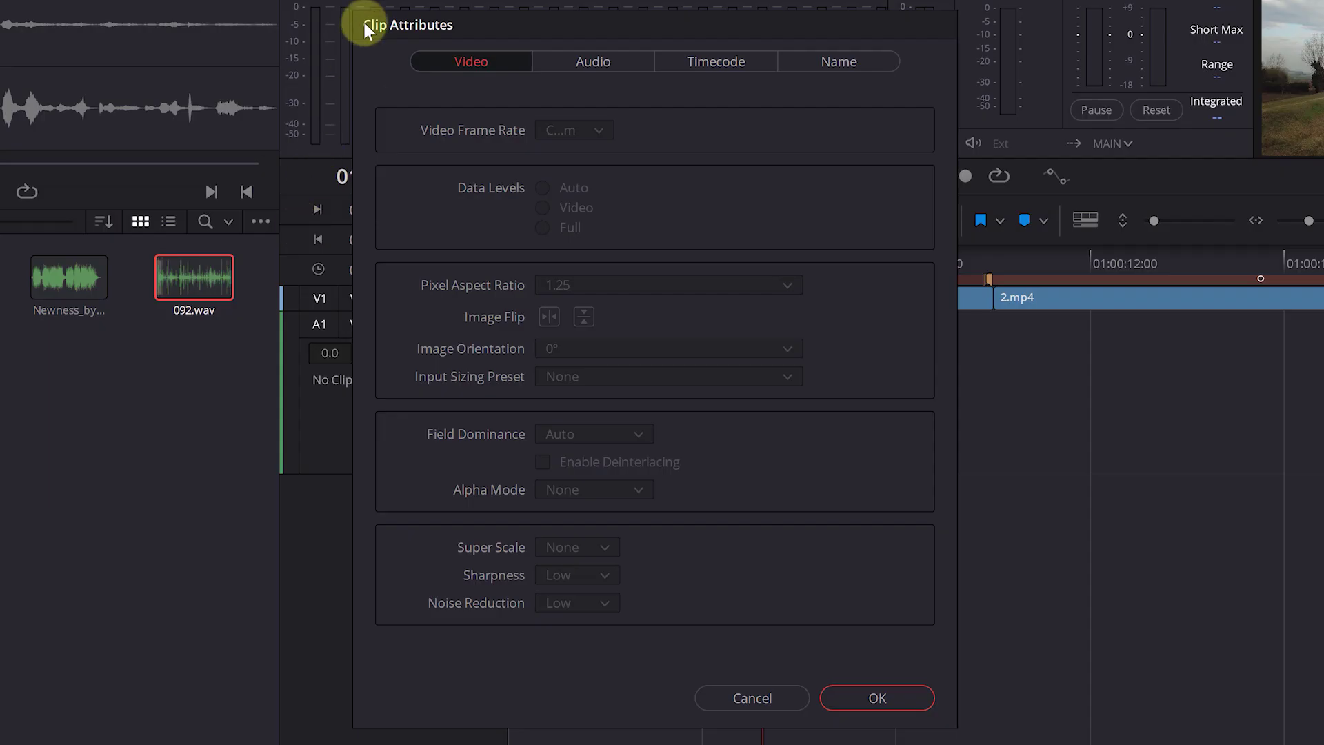
left_click(581, 59)
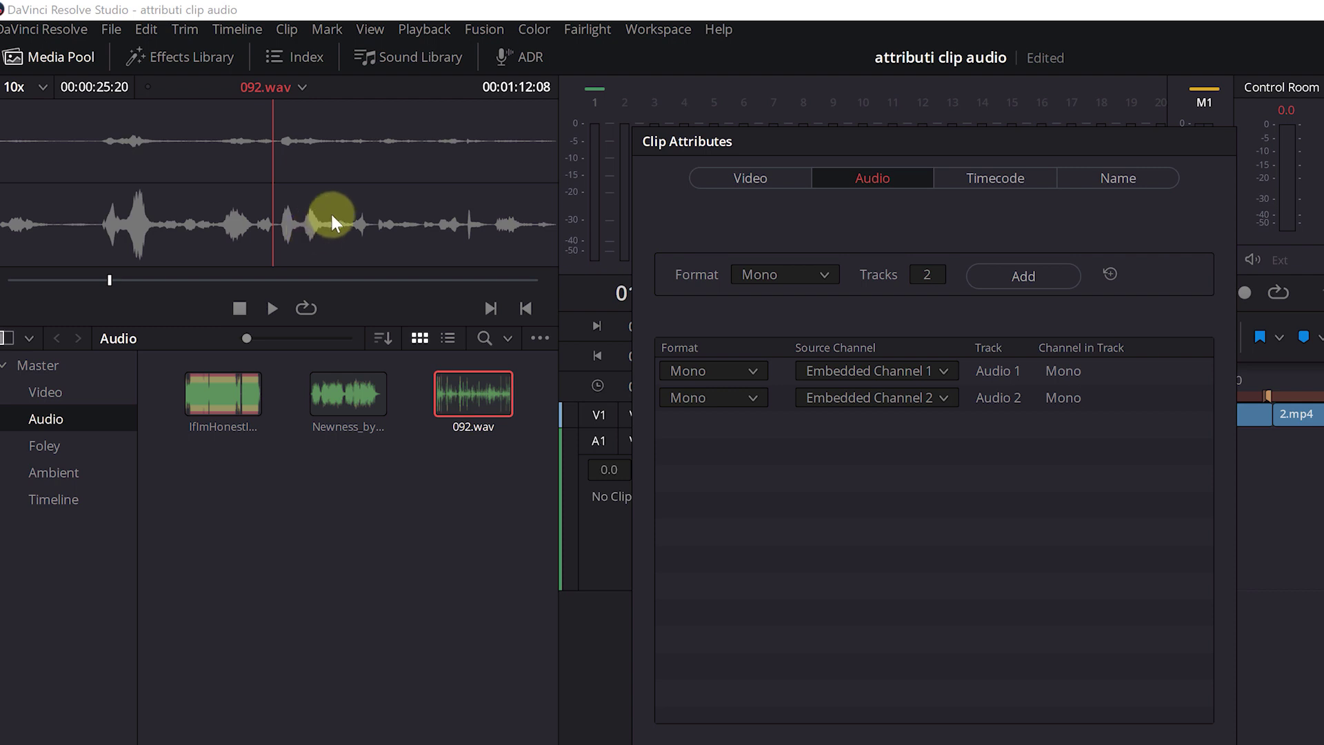
Remove the Embedded Channel 1 track so 092.wav uses only channel 2, and apply
mouse_move(863, 134)
left_mouse_down()
mouse_move(852, 548)
mouse_move(939, 571)
left_mouse_up()
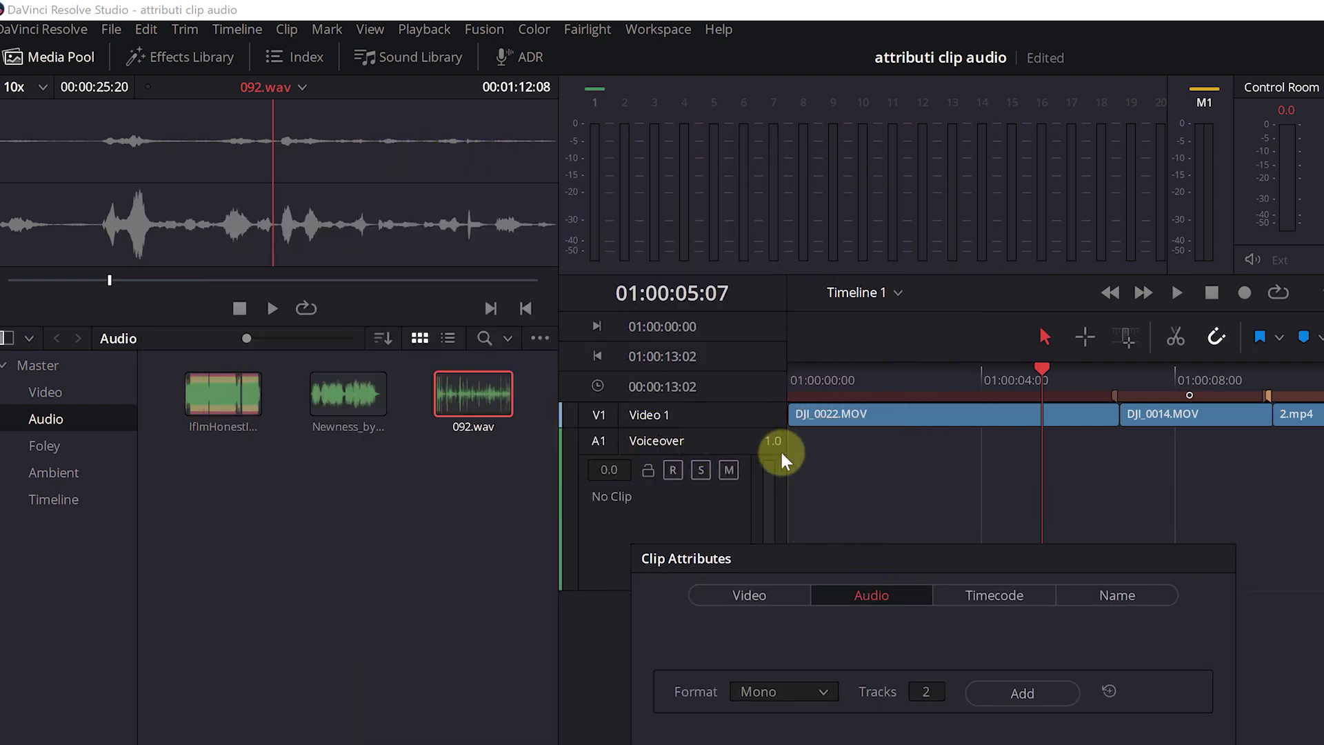
left_click_drag(838, 548, 1088, 163)
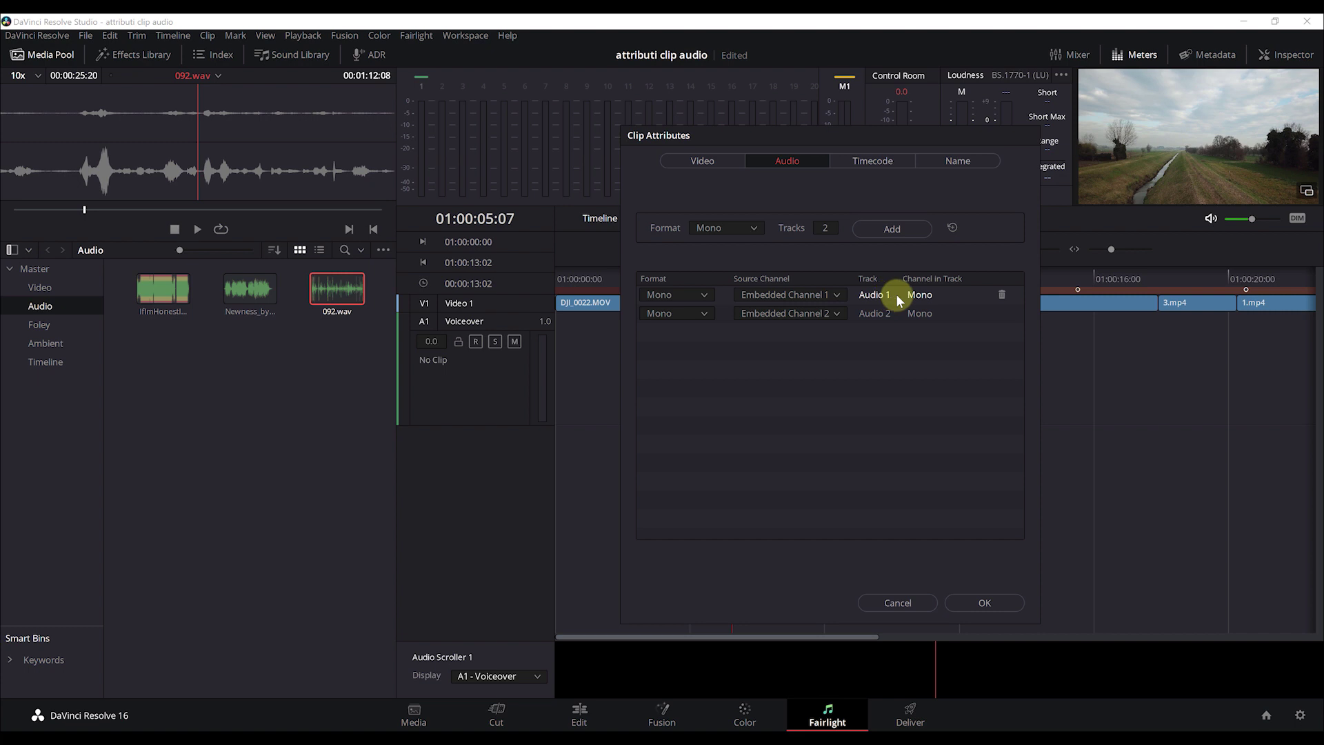
left_click(1002, 297)
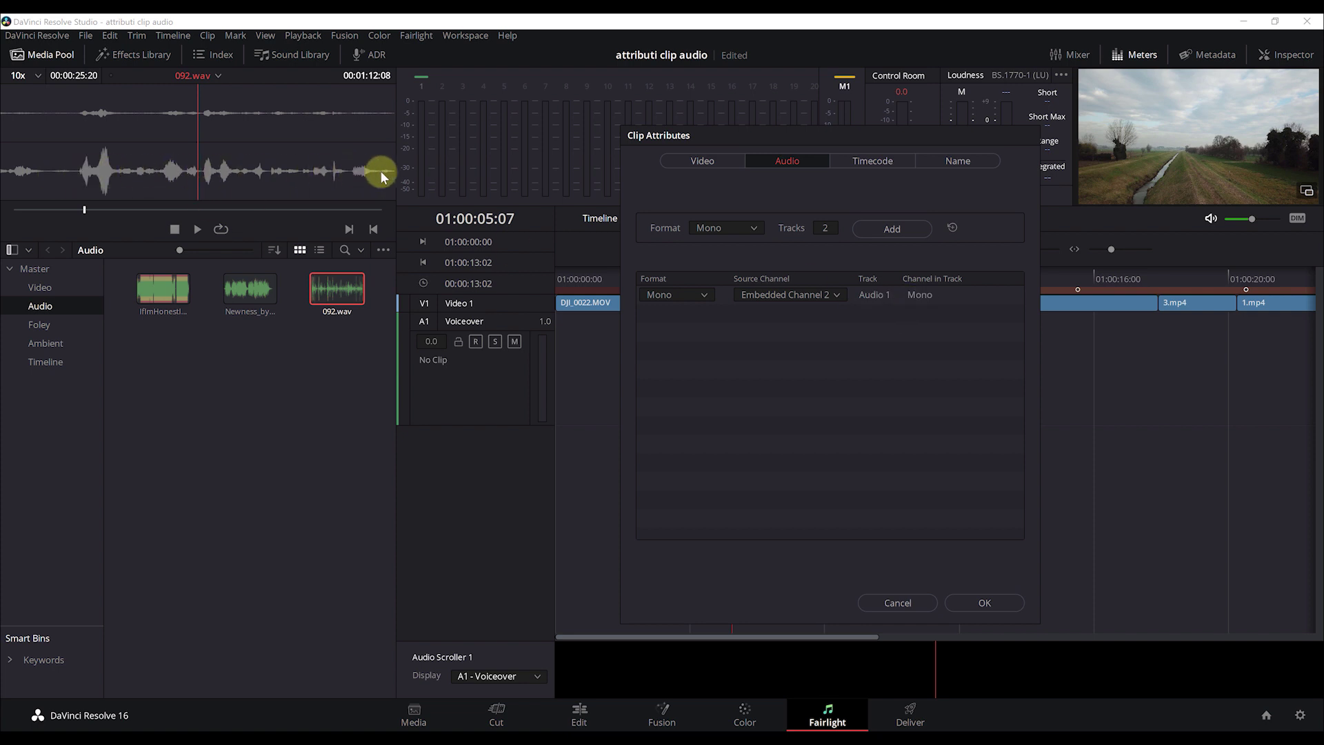
left_click(982, 603)
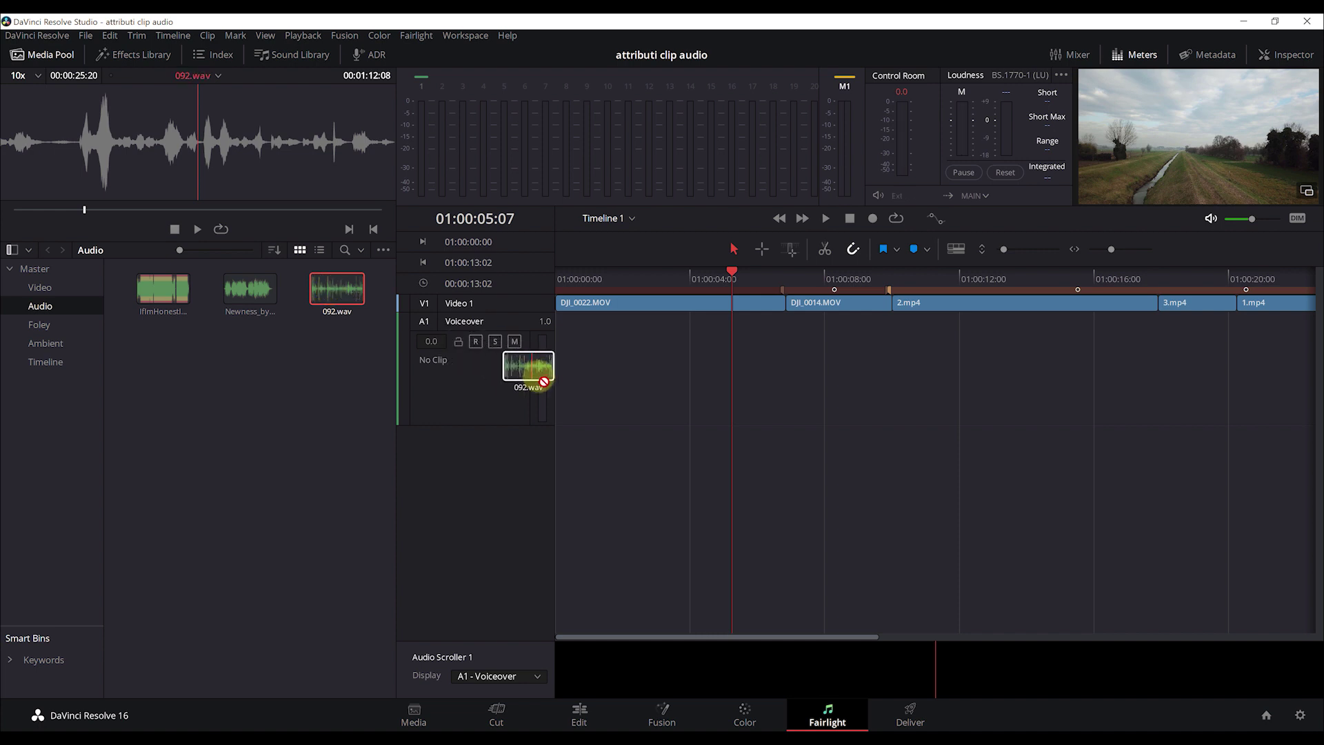
Drop 092.wav on the Voiceover track, save the project, then undo the placement
left_click_drag(331, 289, 573, 372)
key("ctrl+s")
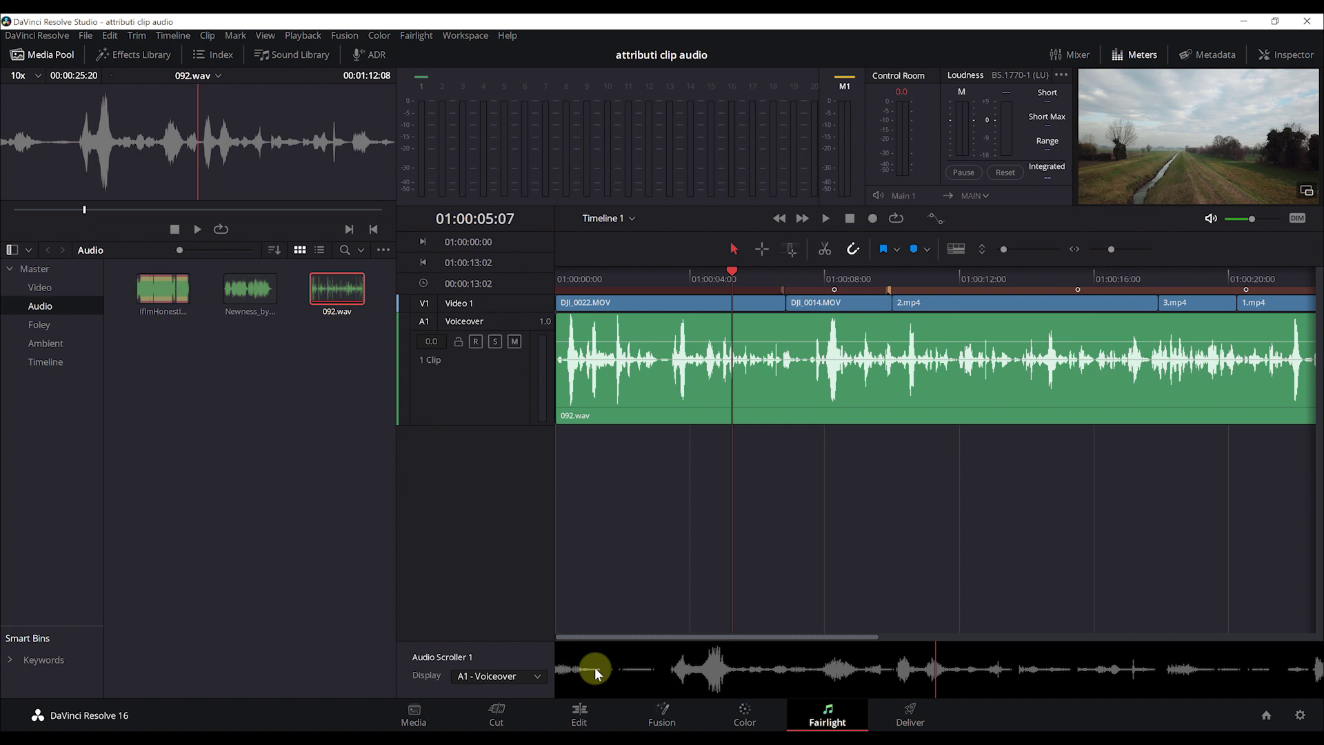
key("ctrl+z")
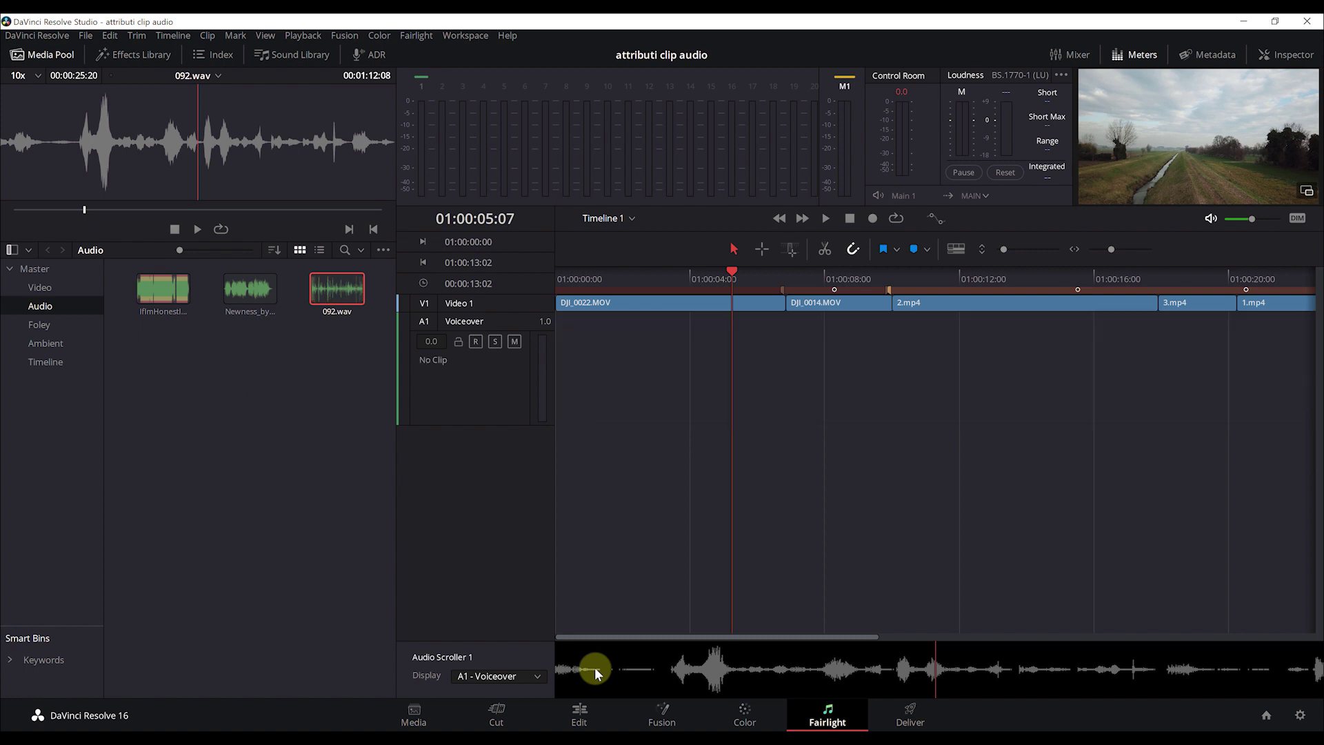
Change the Voiceover track's type to Stereo
right_click(523, 323)
mouse_move(622, 418)
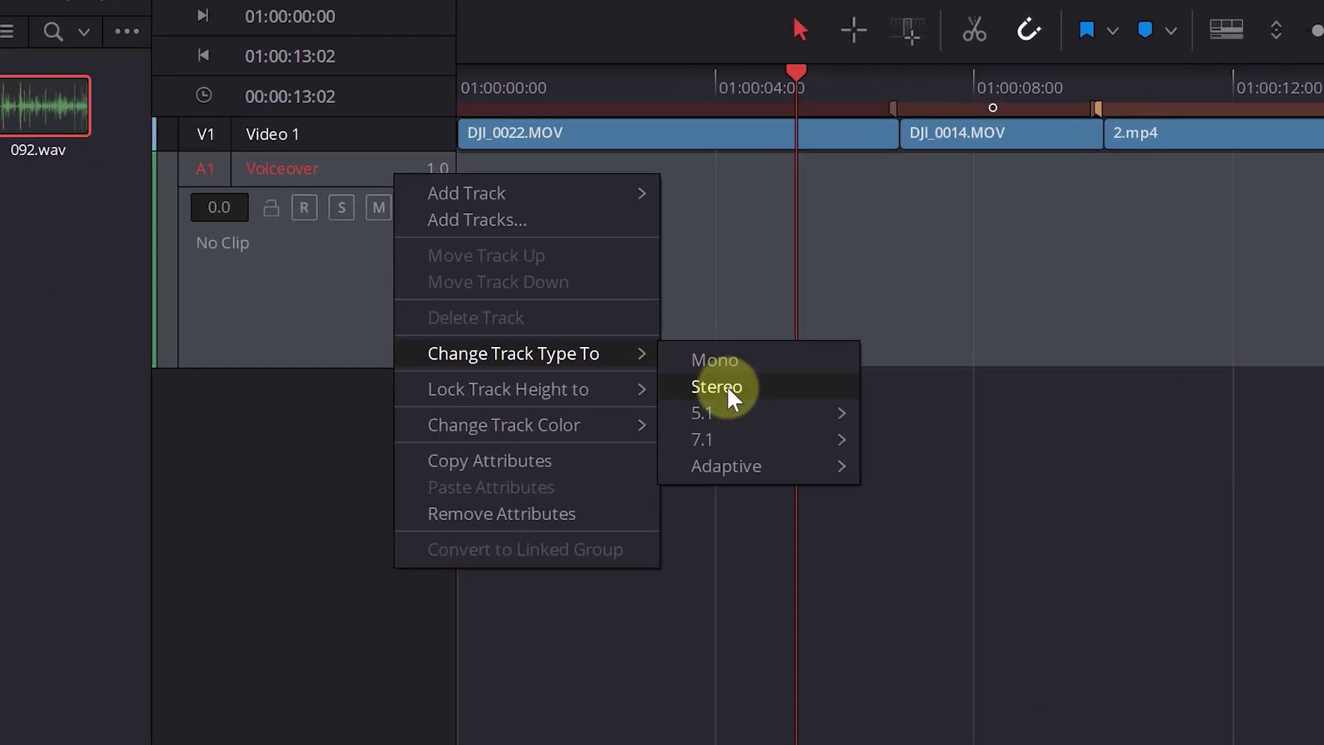
left_click(727, 386)
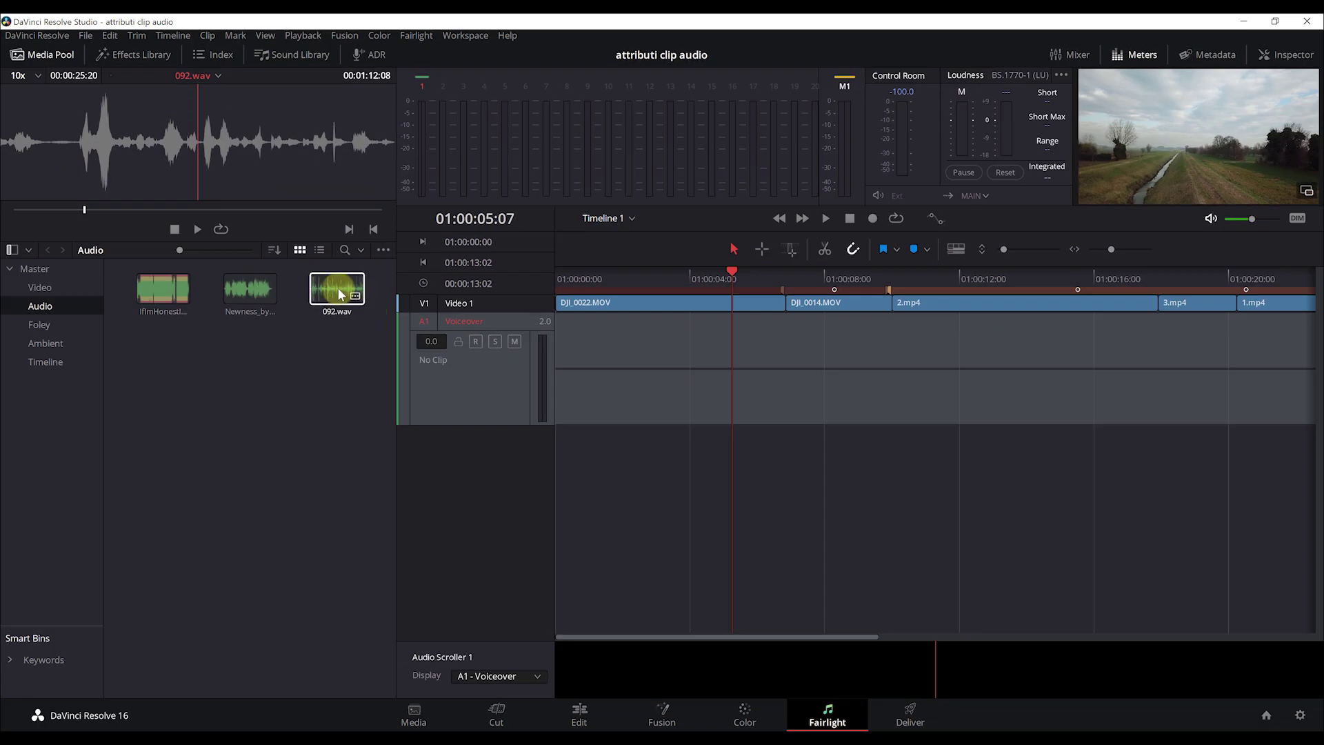
Set 092.wav's audio track format to Stereo, keeping Embedded Channel 2 on the right, and apply
right_click(298, 291)
left_click(373, 426)
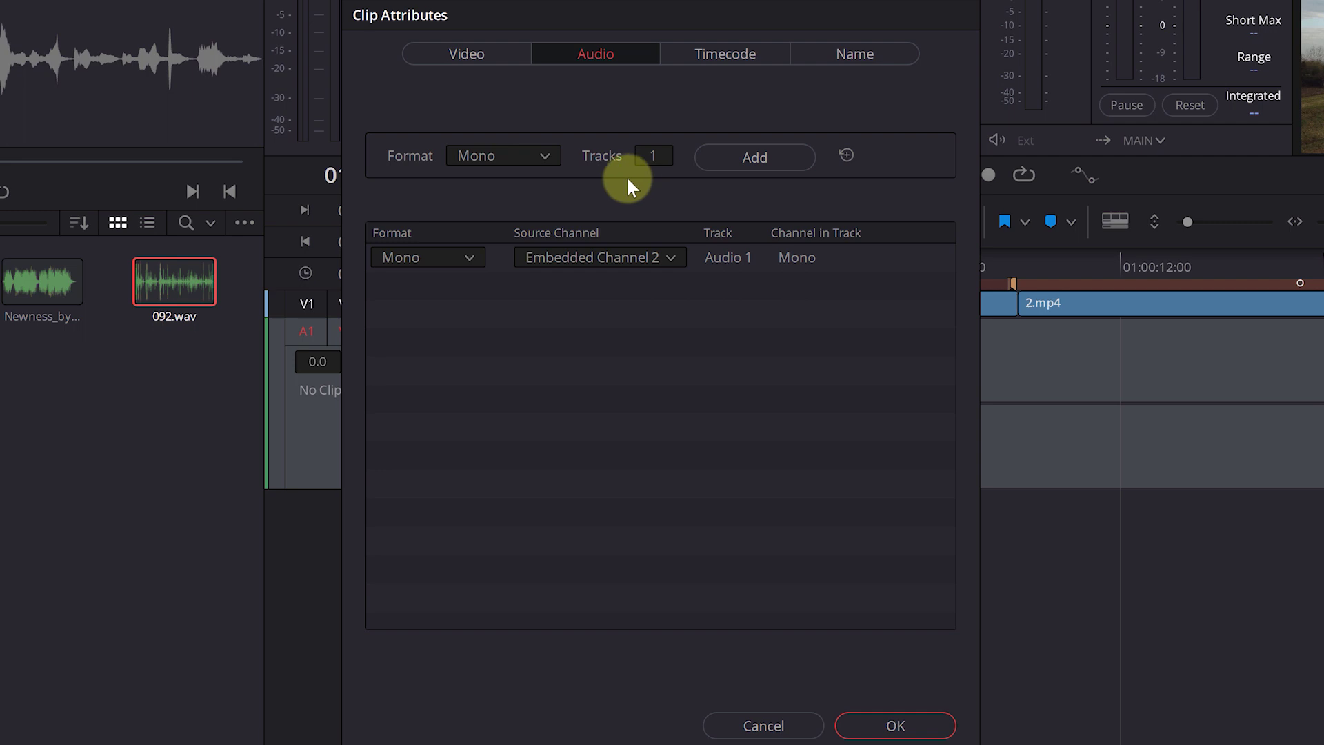
left_click(449, 257)
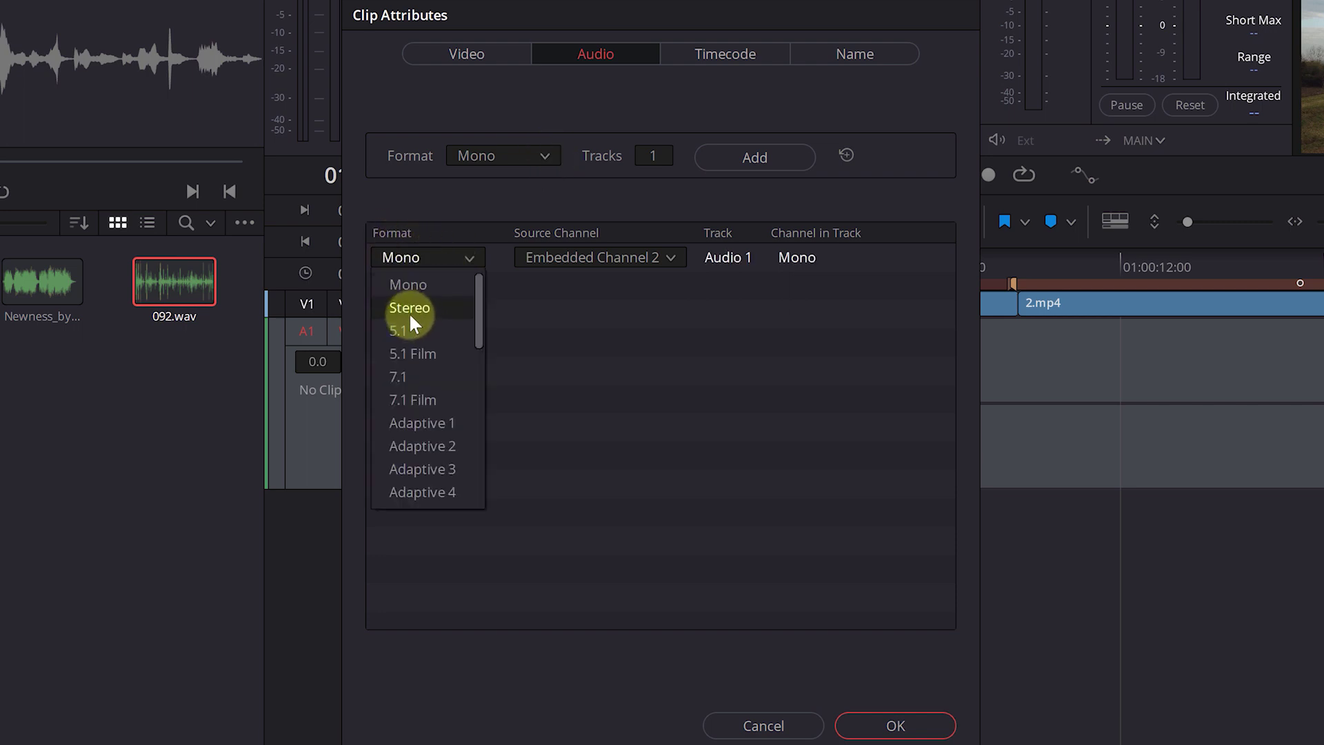
left_click(409, 314)
left_click(571, 288)
left_click(571, 288)
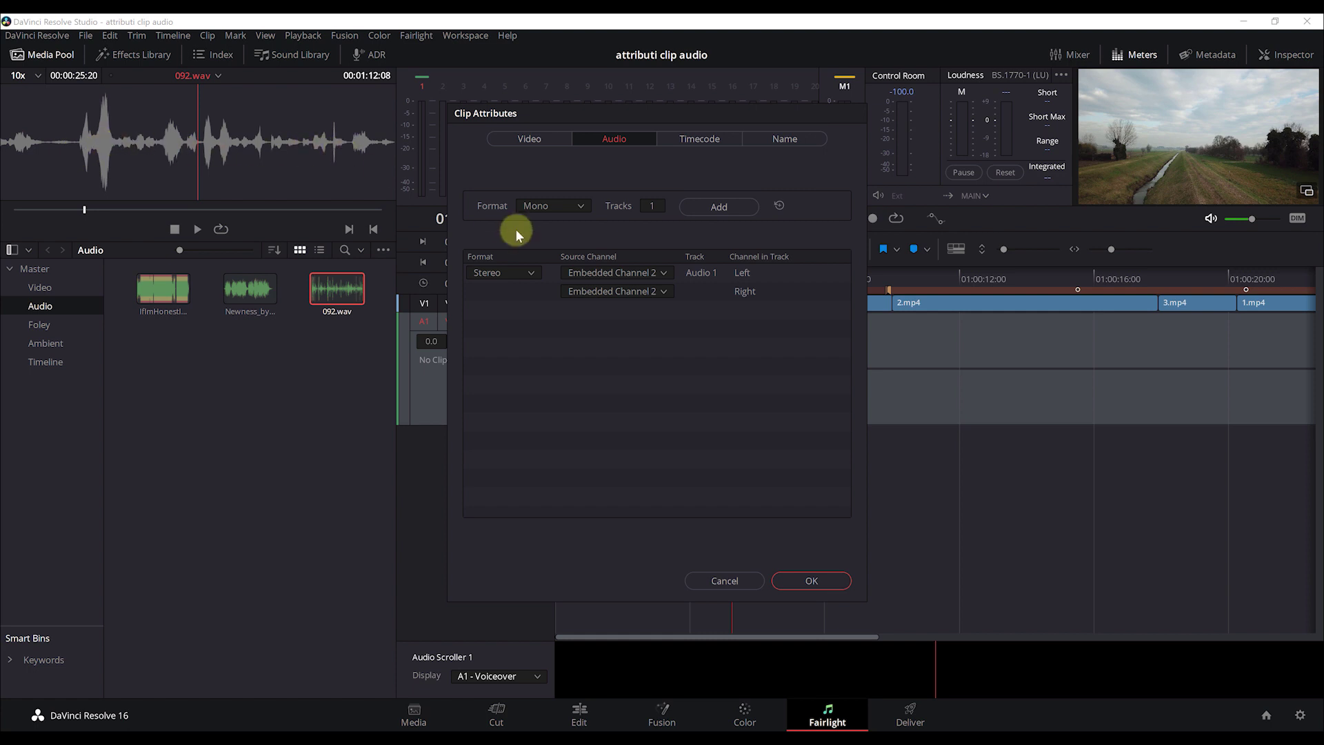
left_click(592, 291)
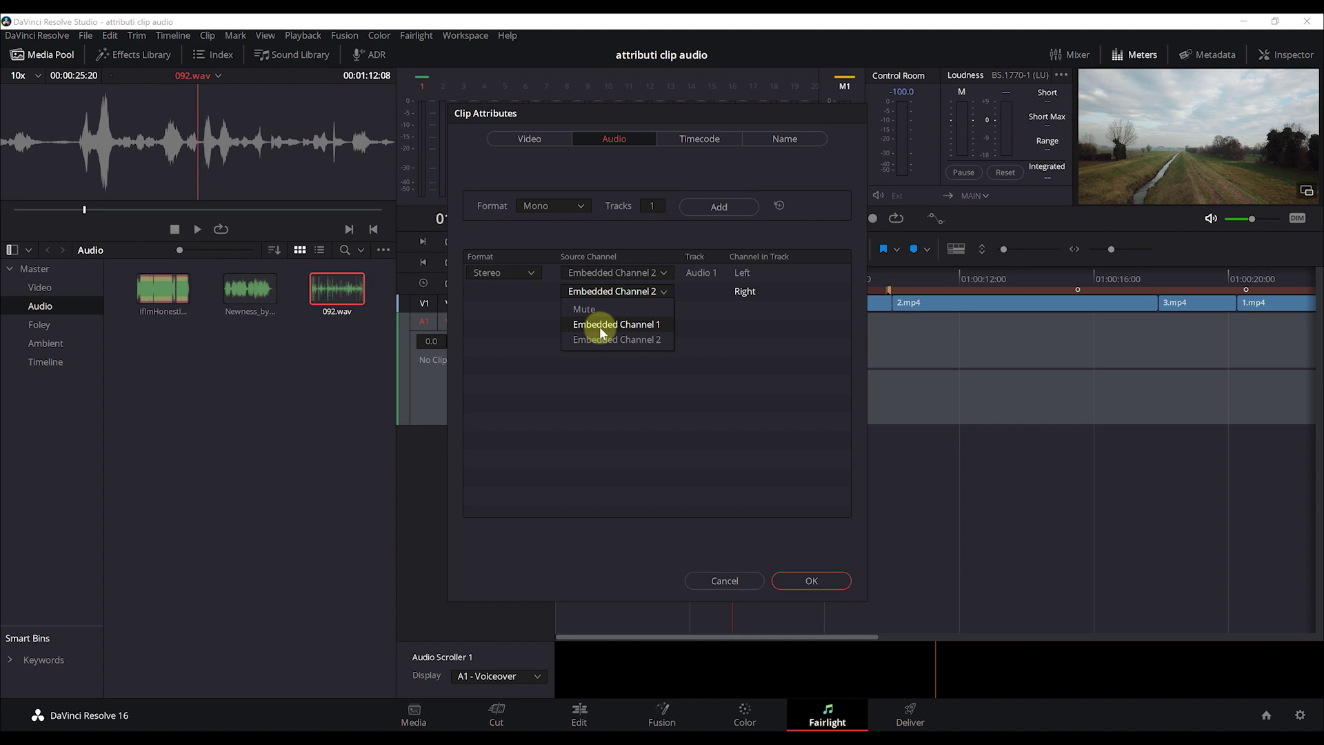
left_click(621, 291)
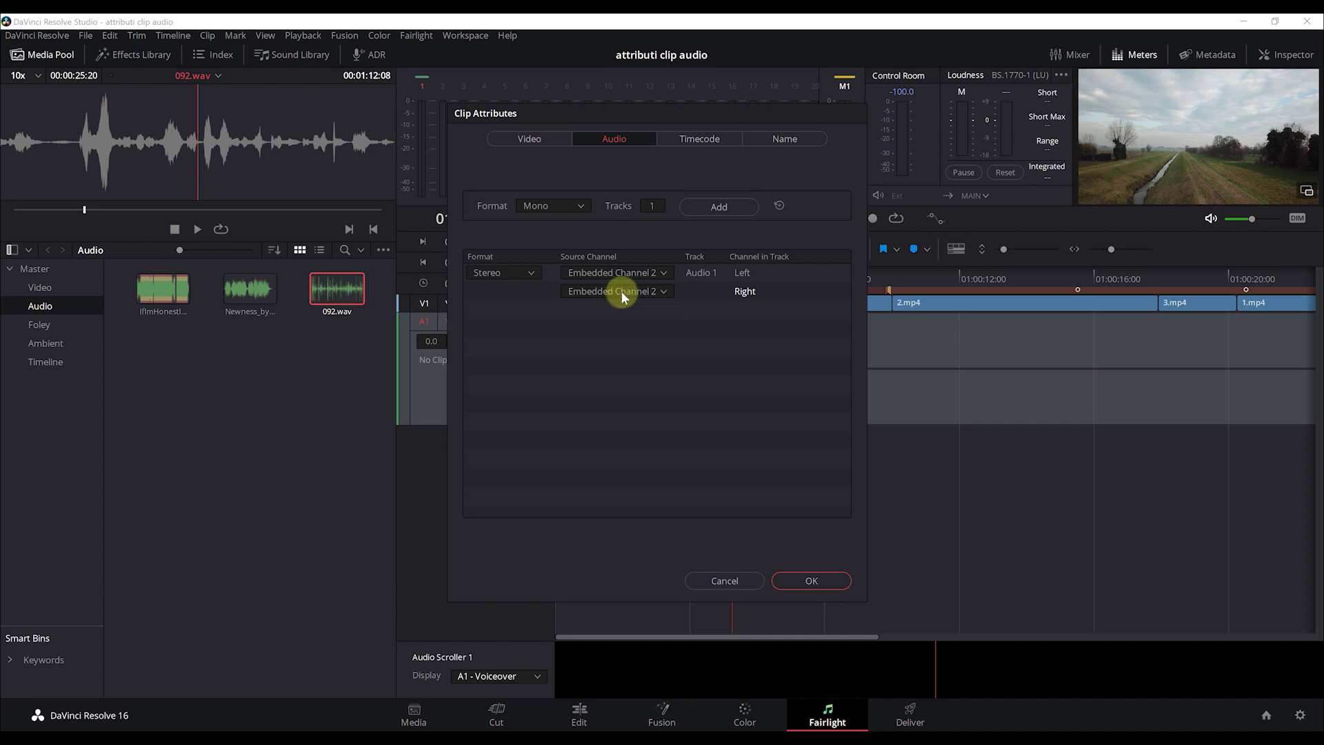
left_click(811, 581)
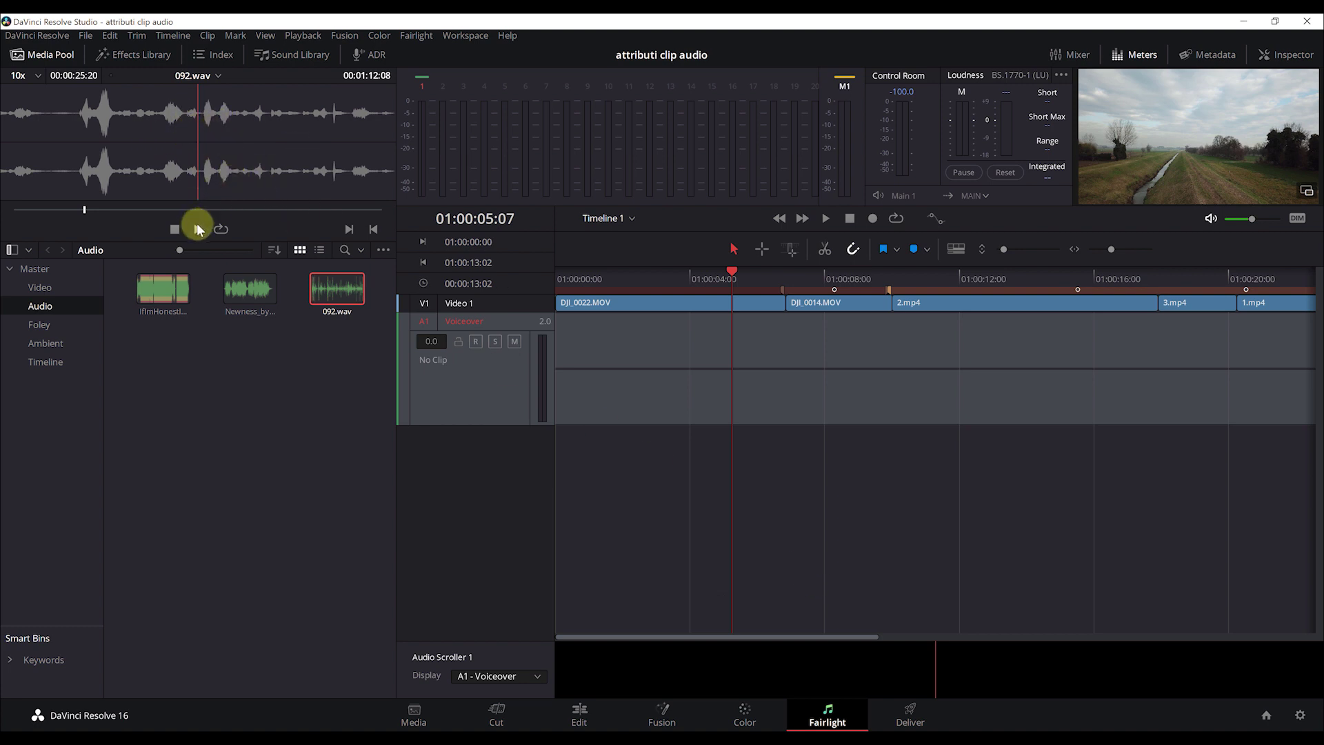
Drop 092.wav onto the Voiceover track, then undo the placement
left_click_drag(336, 288, 570, 387)
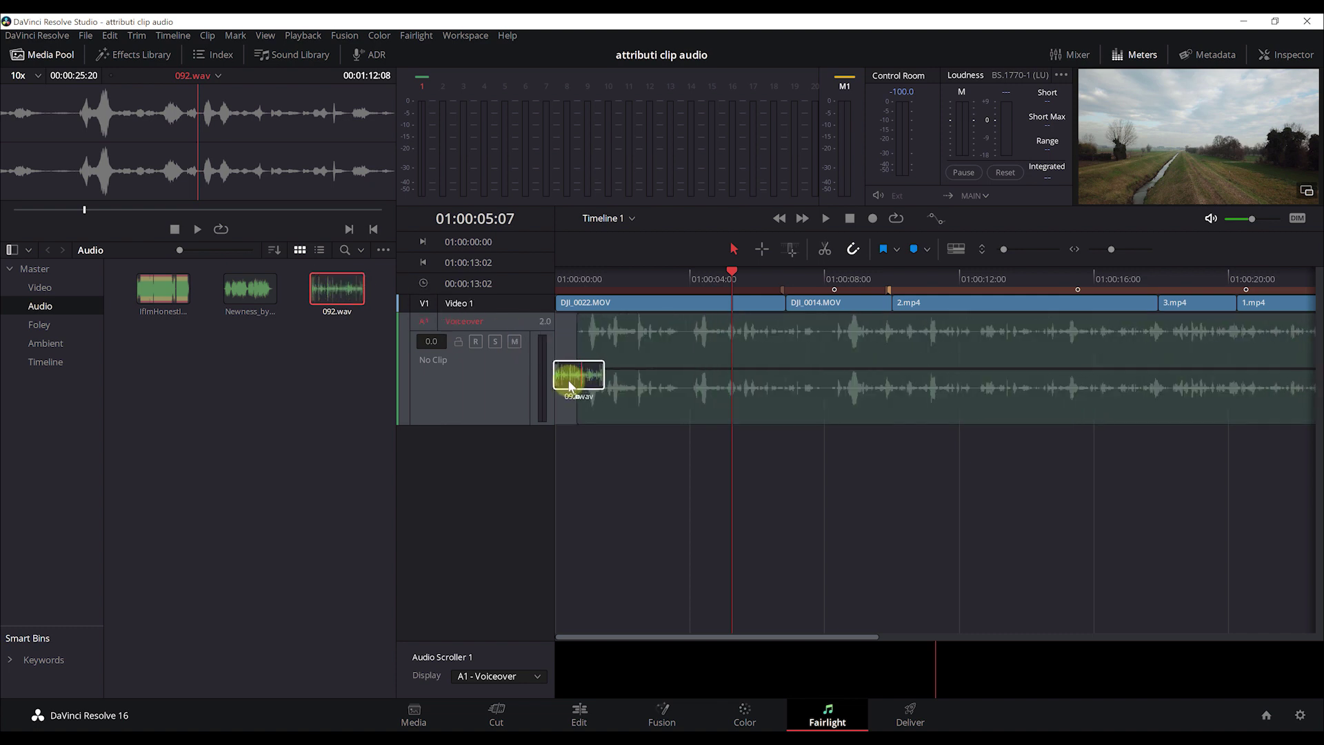
left_click_drag(570, 386, 561, 385)
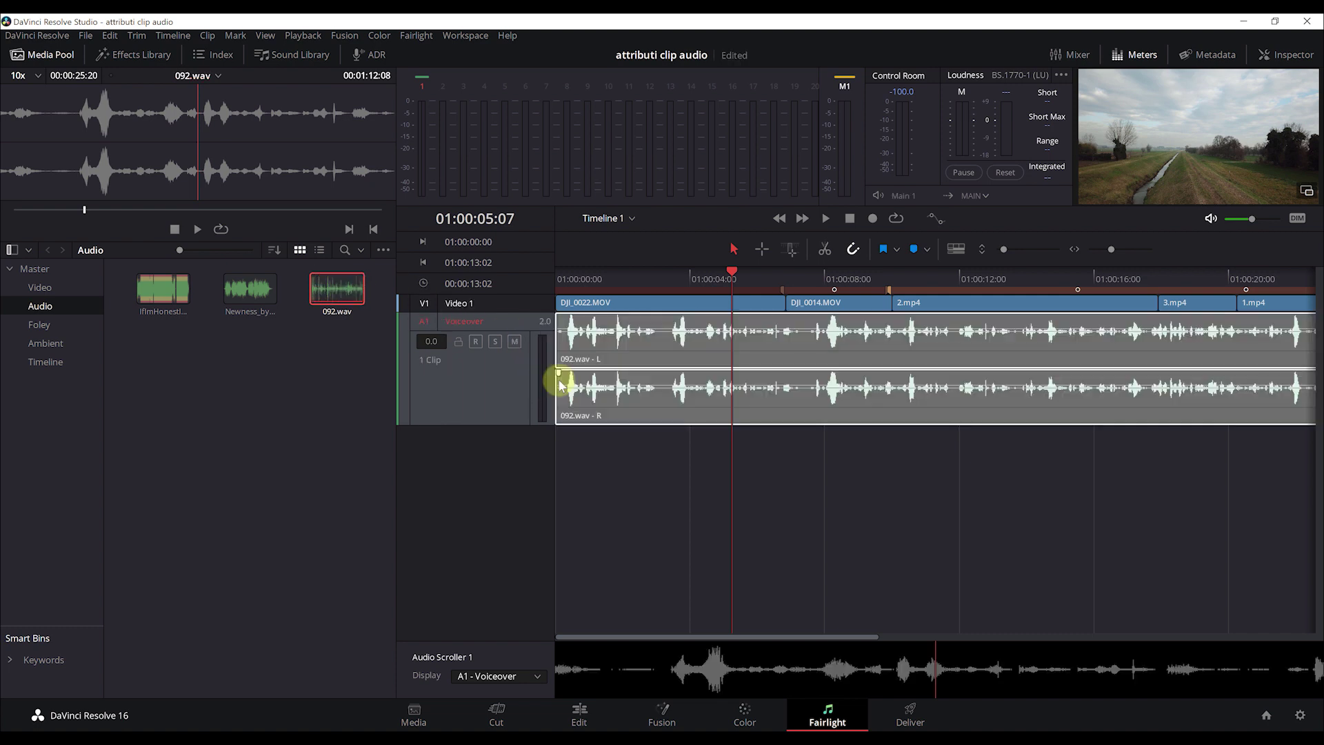
key("ctrl+z")
Change the Voiceover track's type to Mono
right_click(544, 321)
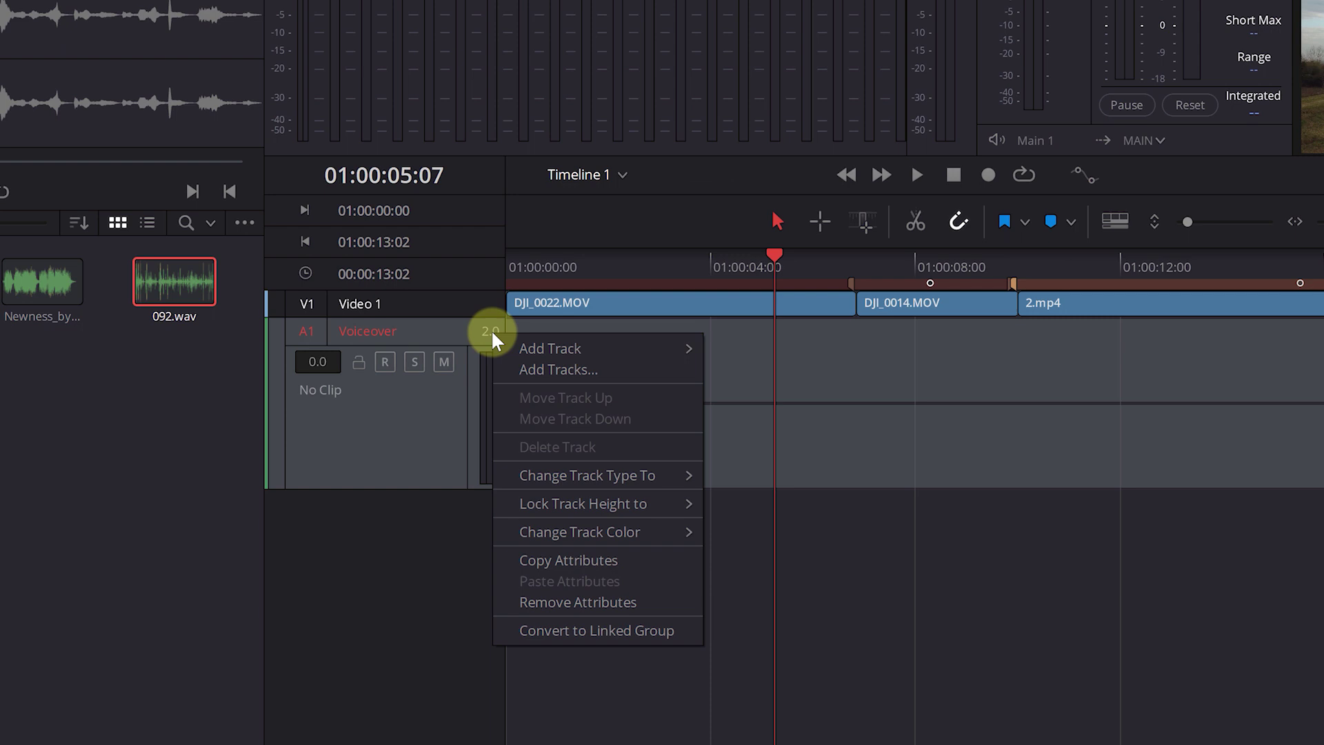
mouse_move(541, 476)
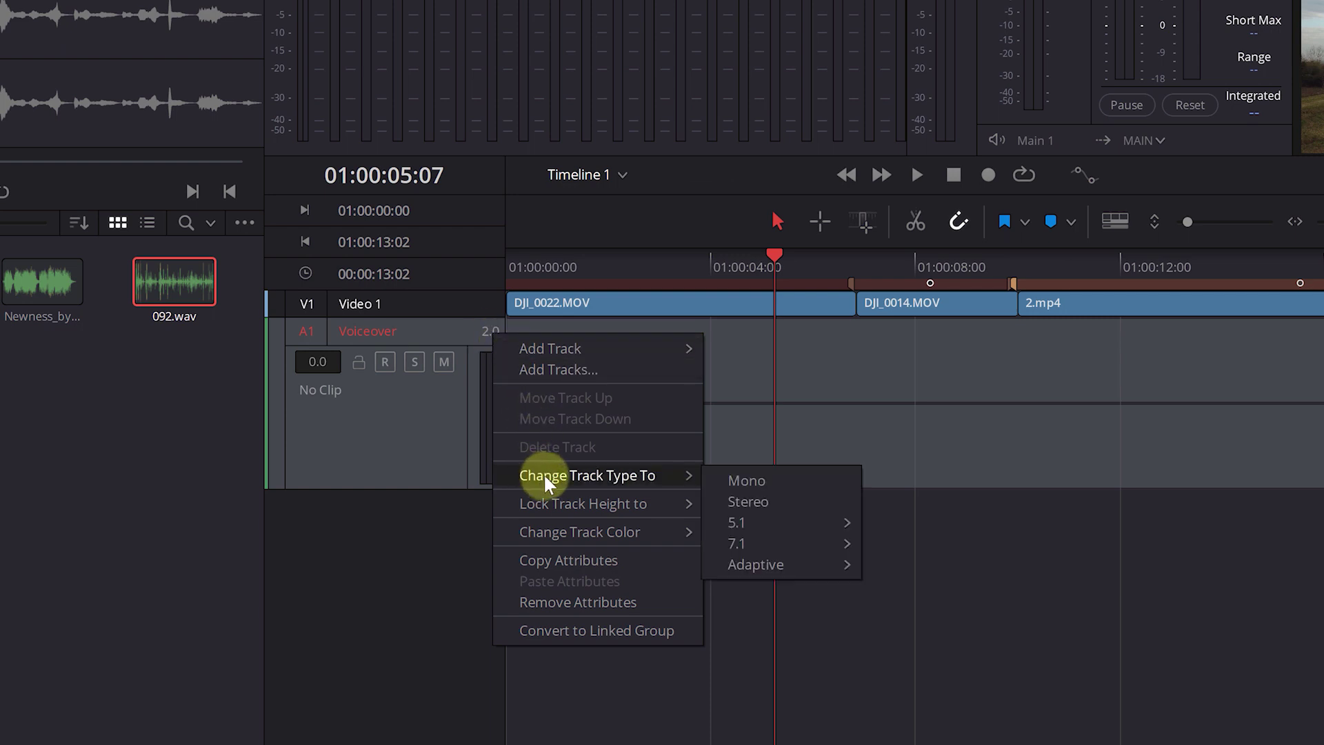
left_click(735, 479)
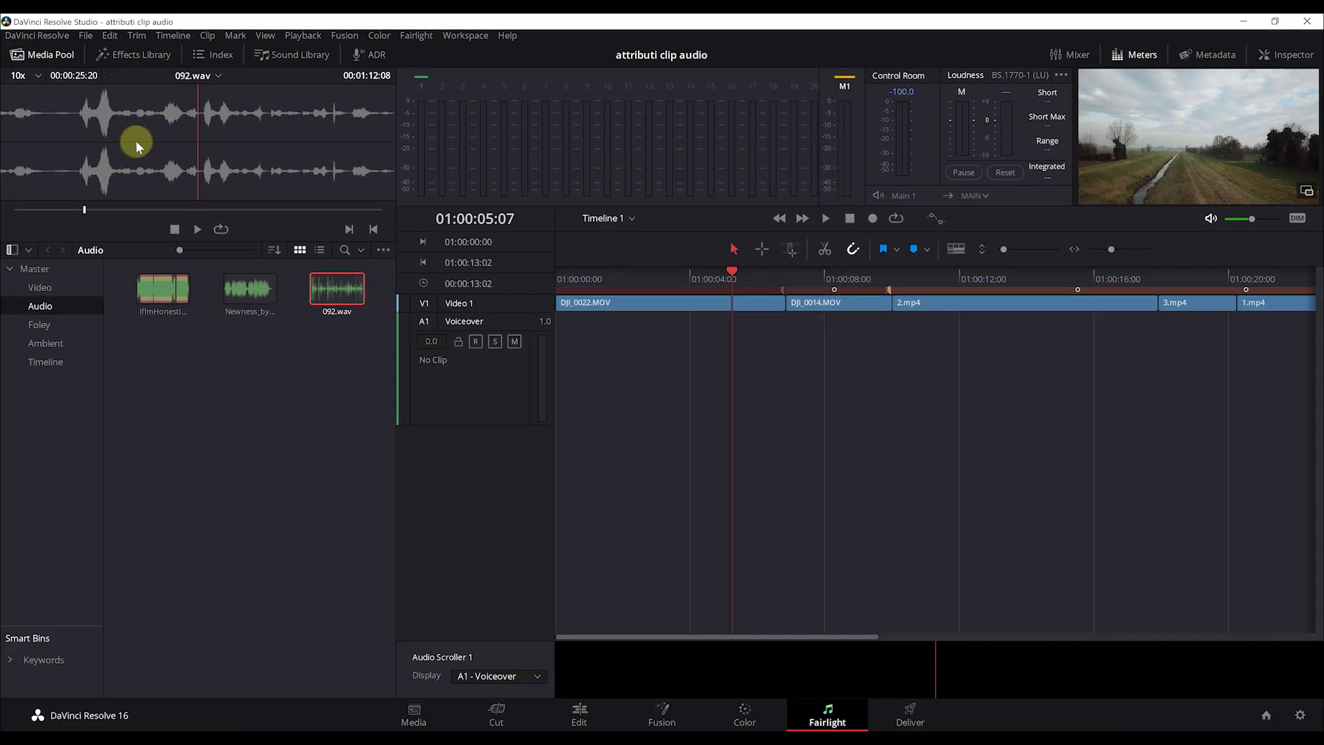
Set 092.wav's track and overall audio format to Mono in Clip Attributes
right_click(331, 293)
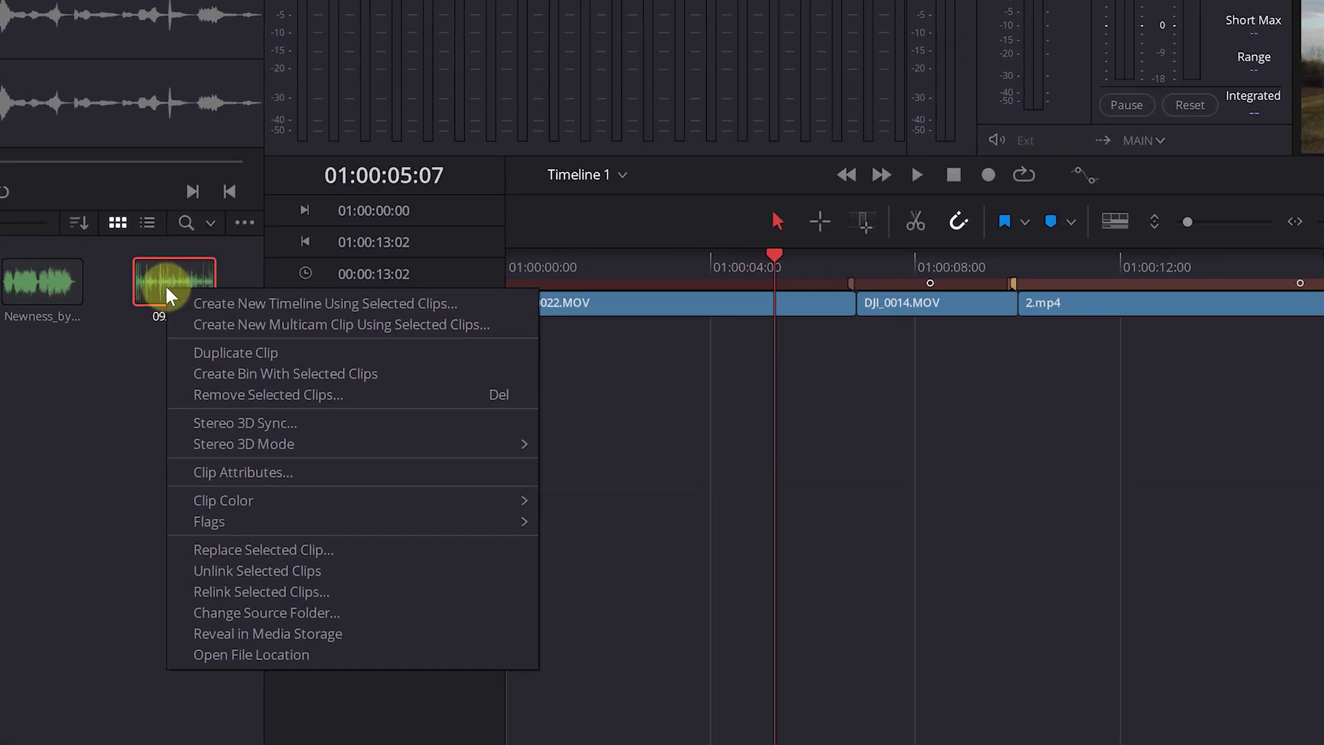
left_click(234, 469)
left_click(573, 257)
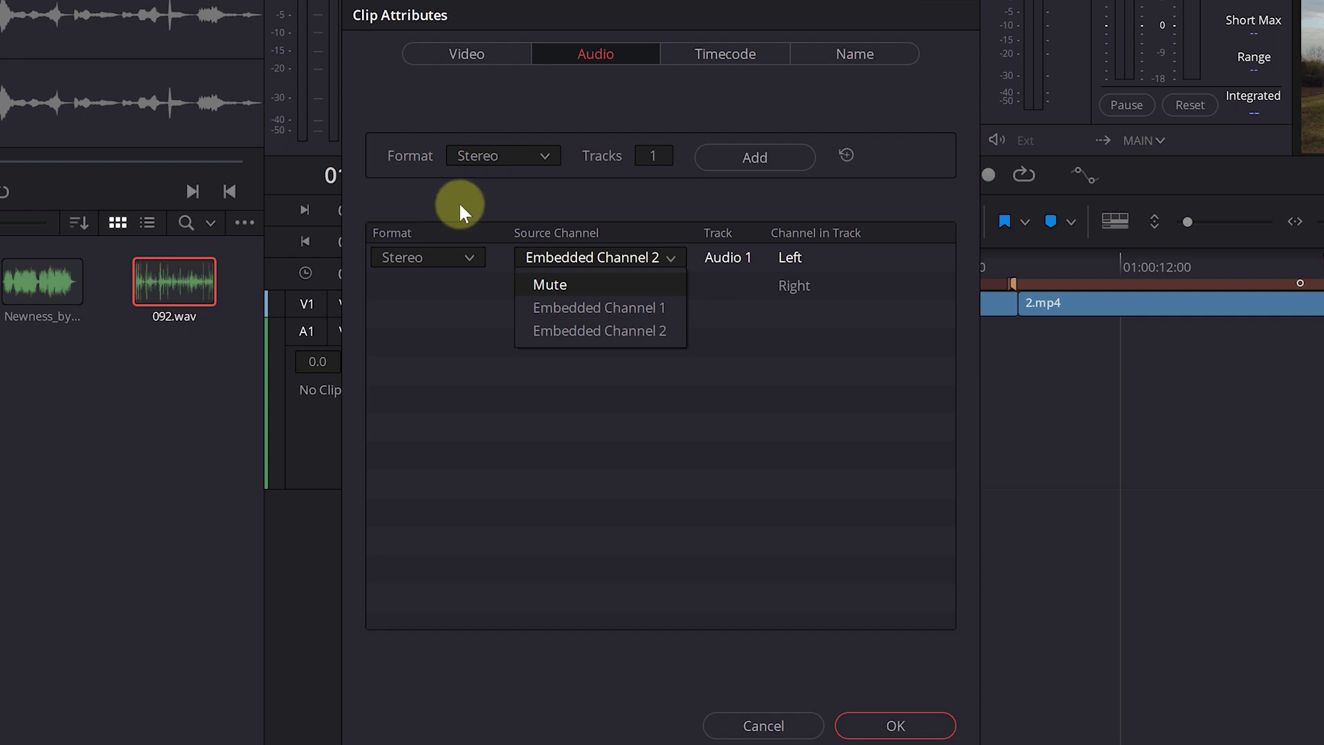
left_click(447, 255)
left_click(428, 286)
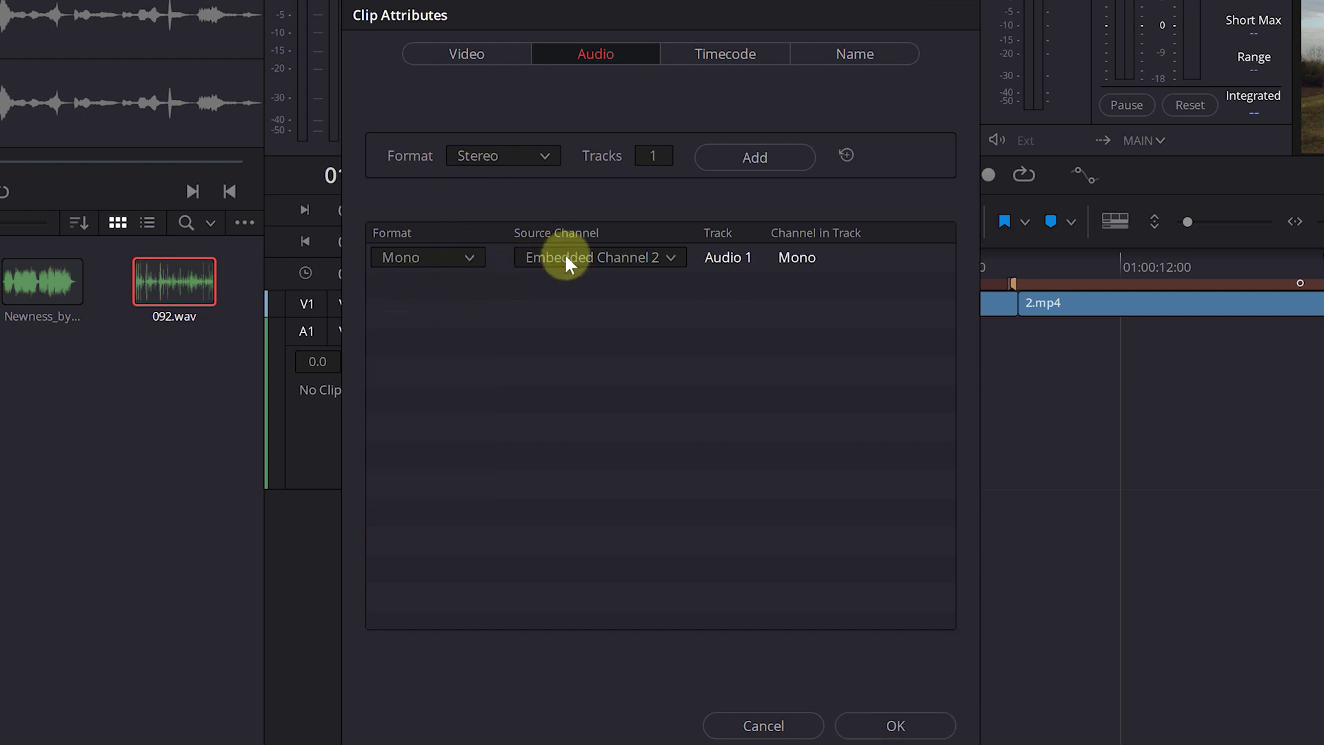
left_click(494, 154)
left_click(495, 185)
Add a second mono track, map Embedded Channels 1 and 2 to tracks one and two, and apply
left_click(768, 160)
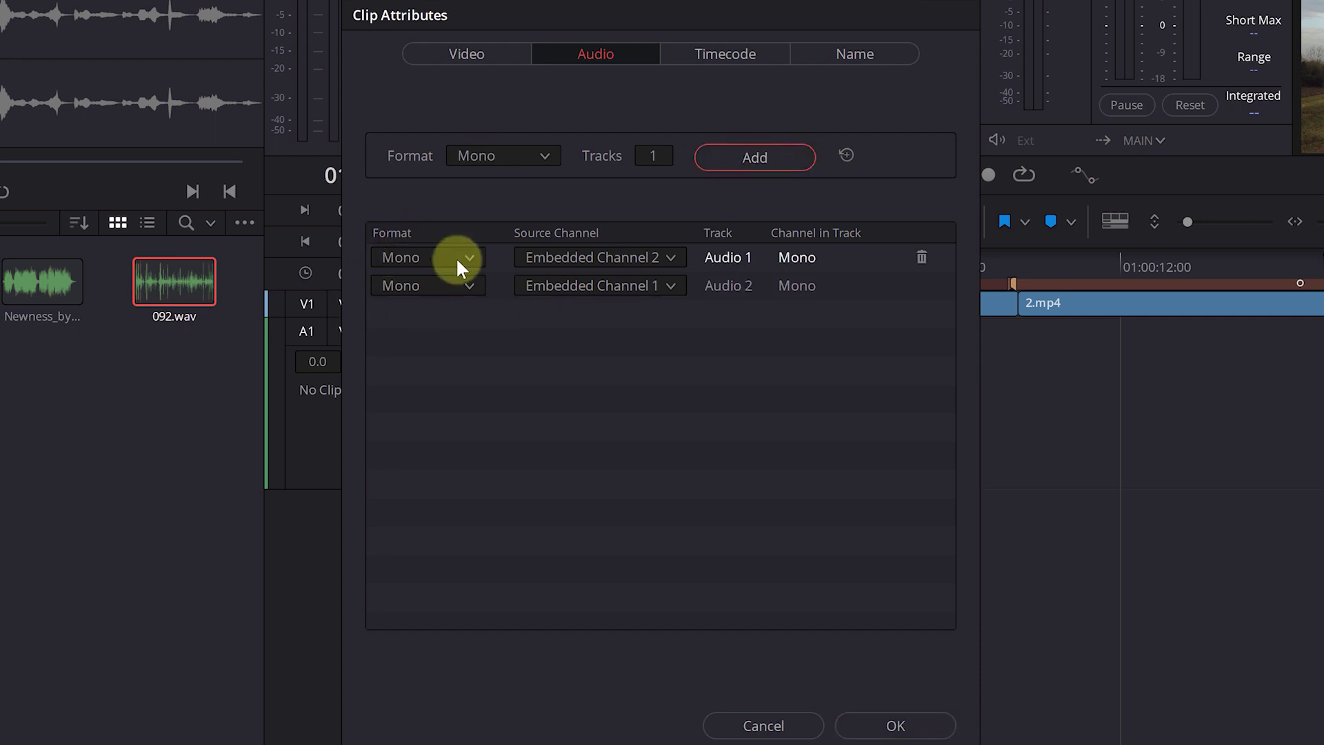
left_click(629, 255)
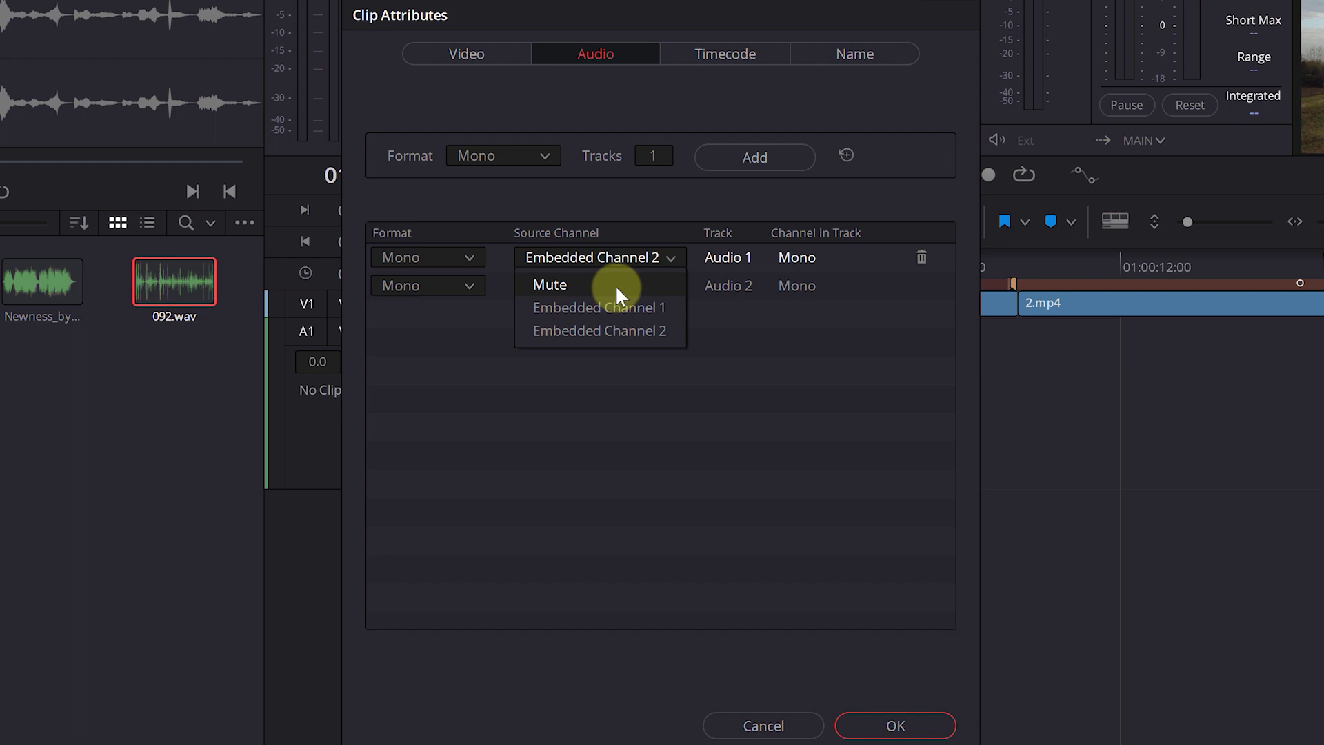
left_click(609, 305)
left_click(596, 286)
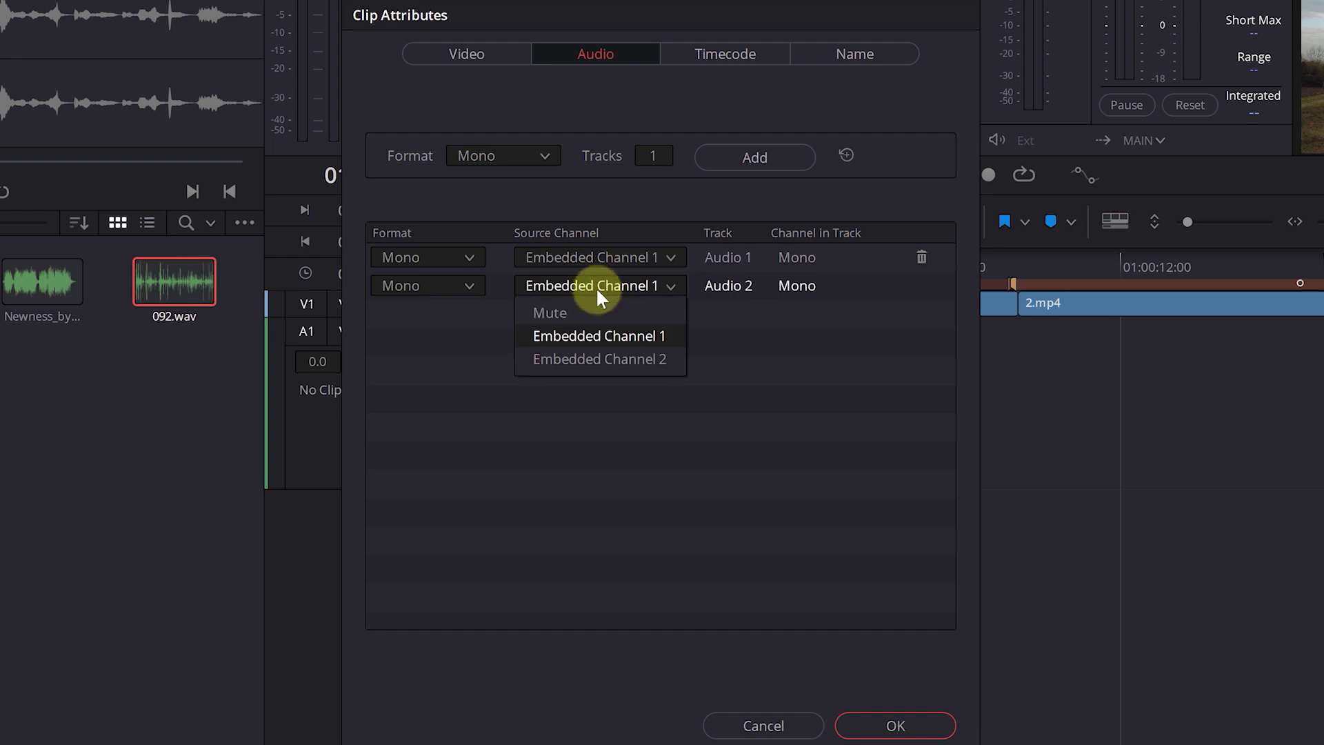
left_click(599, 359)
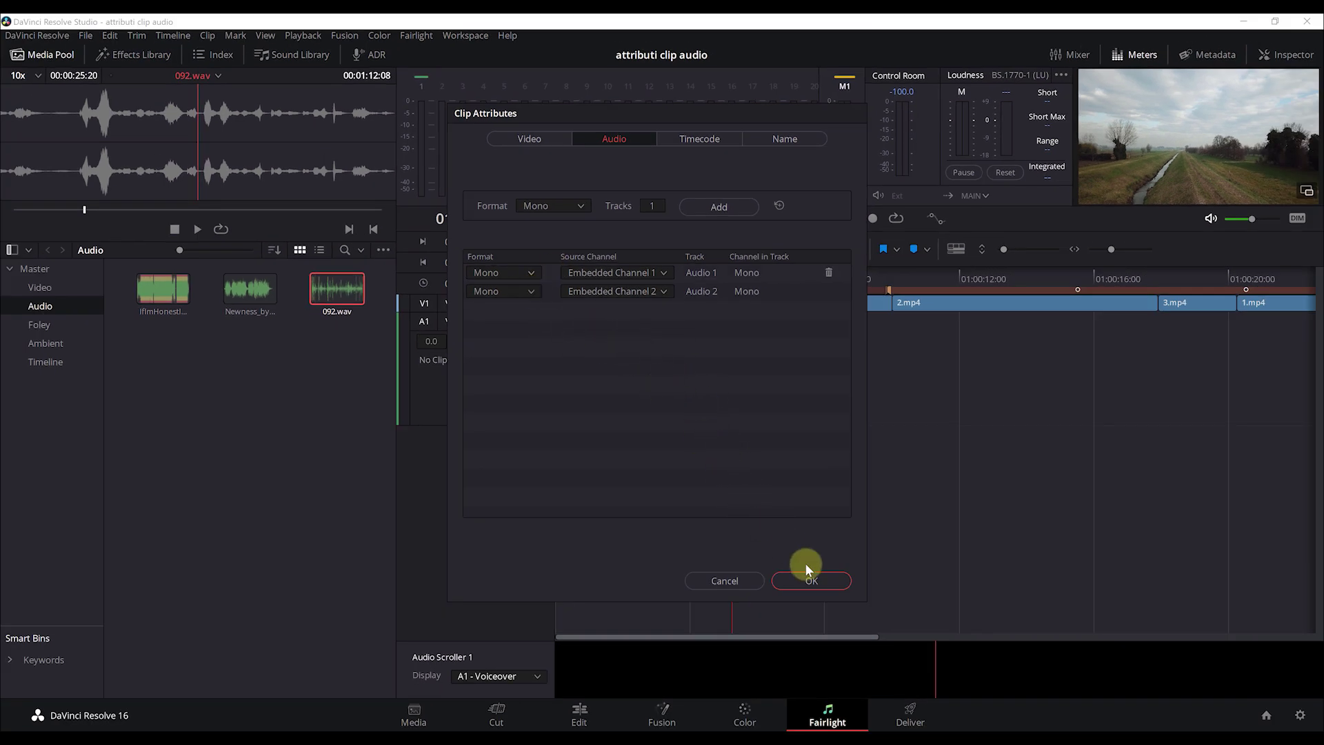
left_click(812, 581)
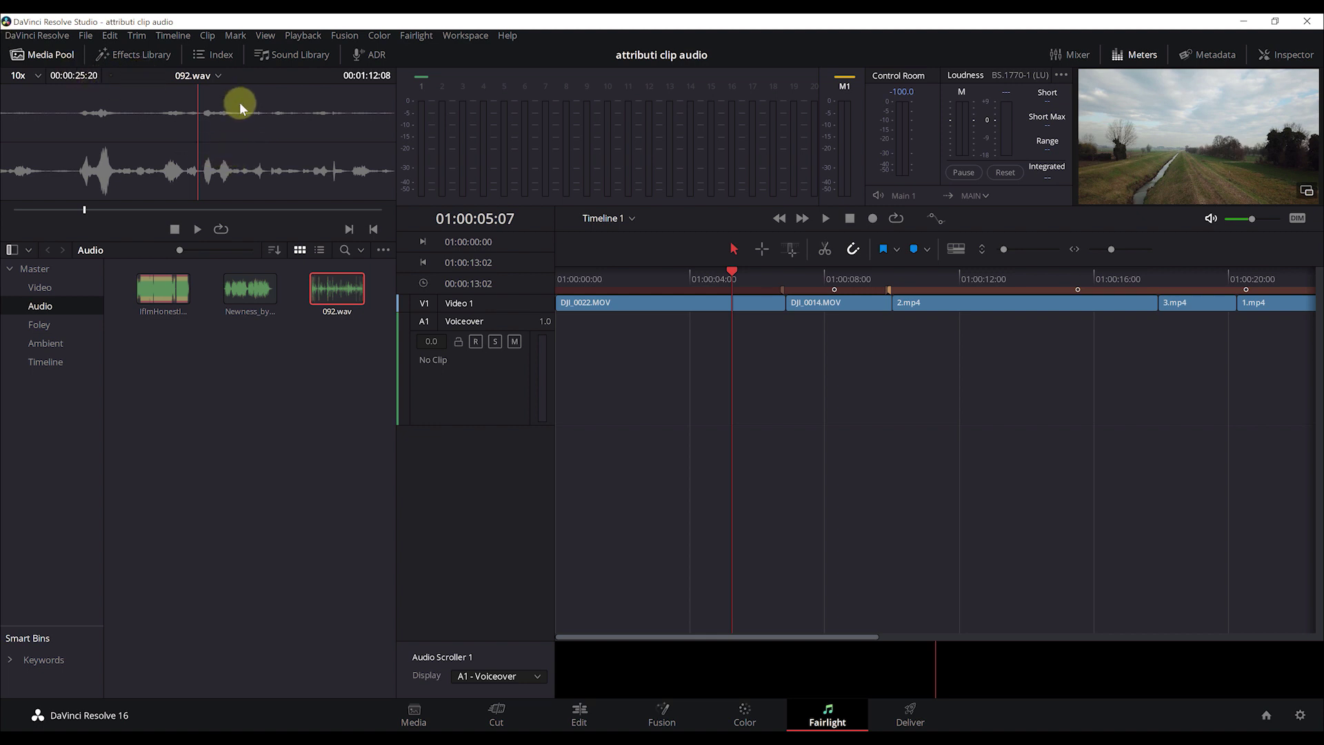
Place the remapped 092.wav on the Voiceover track and play Audio 2 soloed from the start
mouse_move(335, 287)
left_mouse_down()
mouse_move(546, 367)
mouse_move(561, 390)
left_mouse_up()
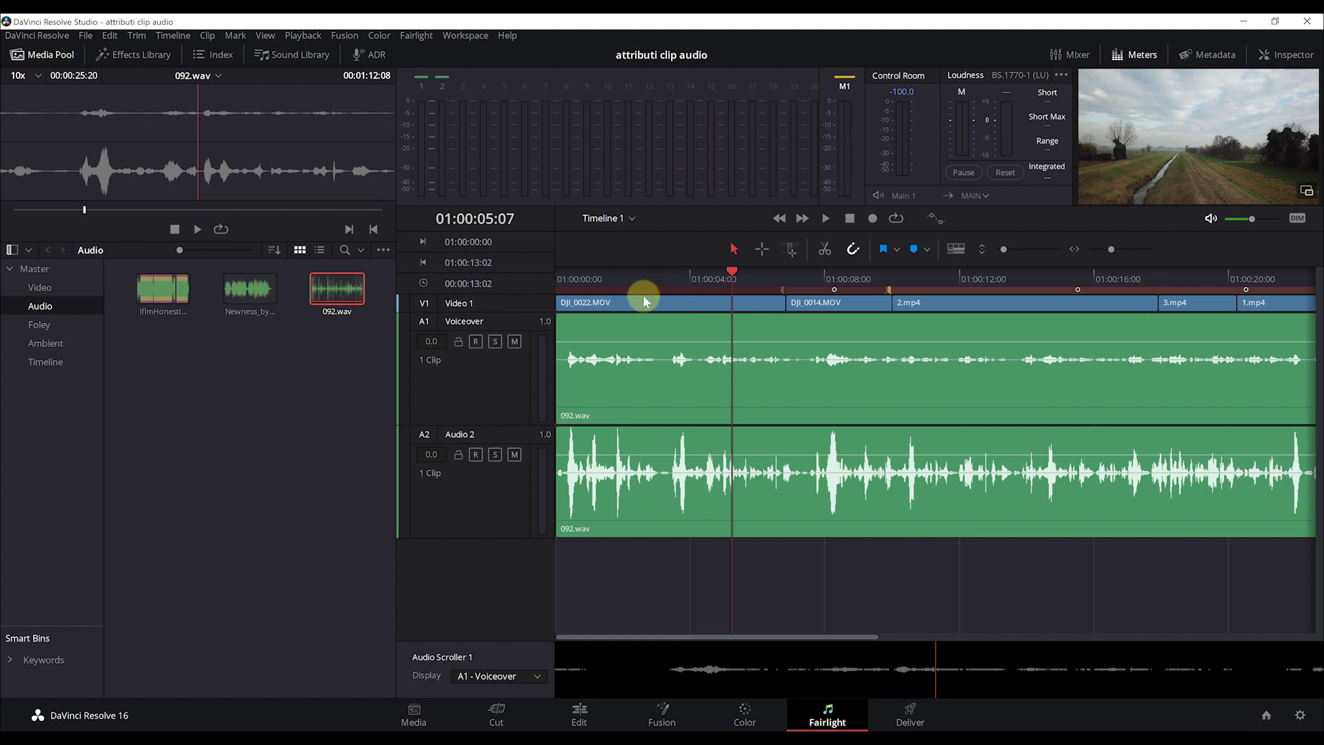
left_click_drag(602, 273, 569, 267)
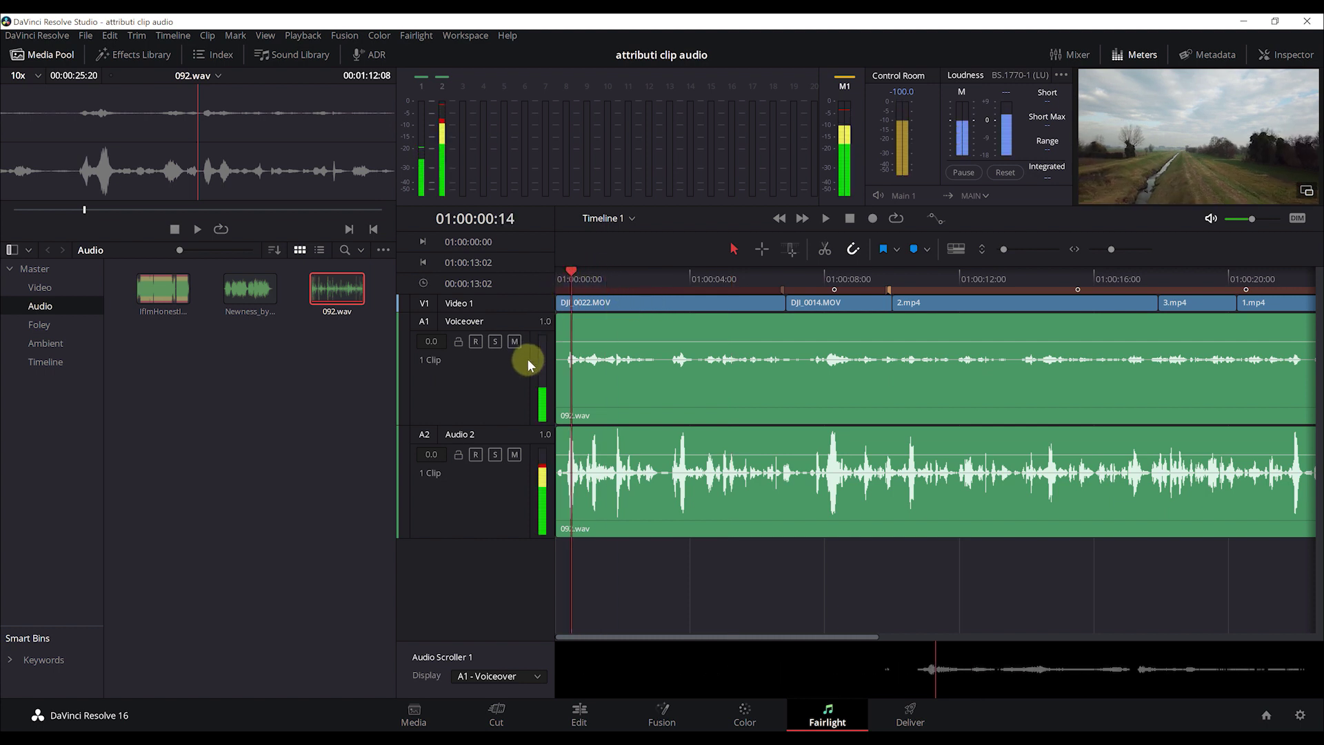
left_click(494, 454)
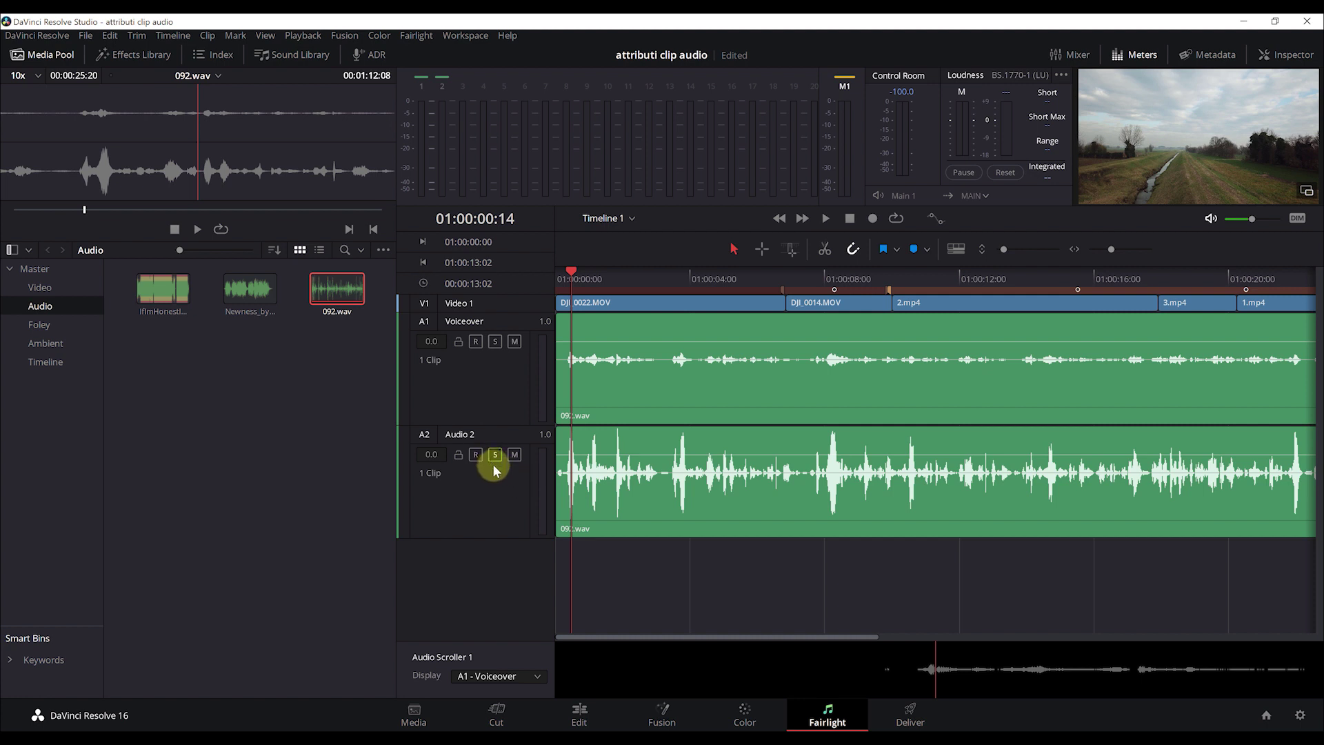
key("space")
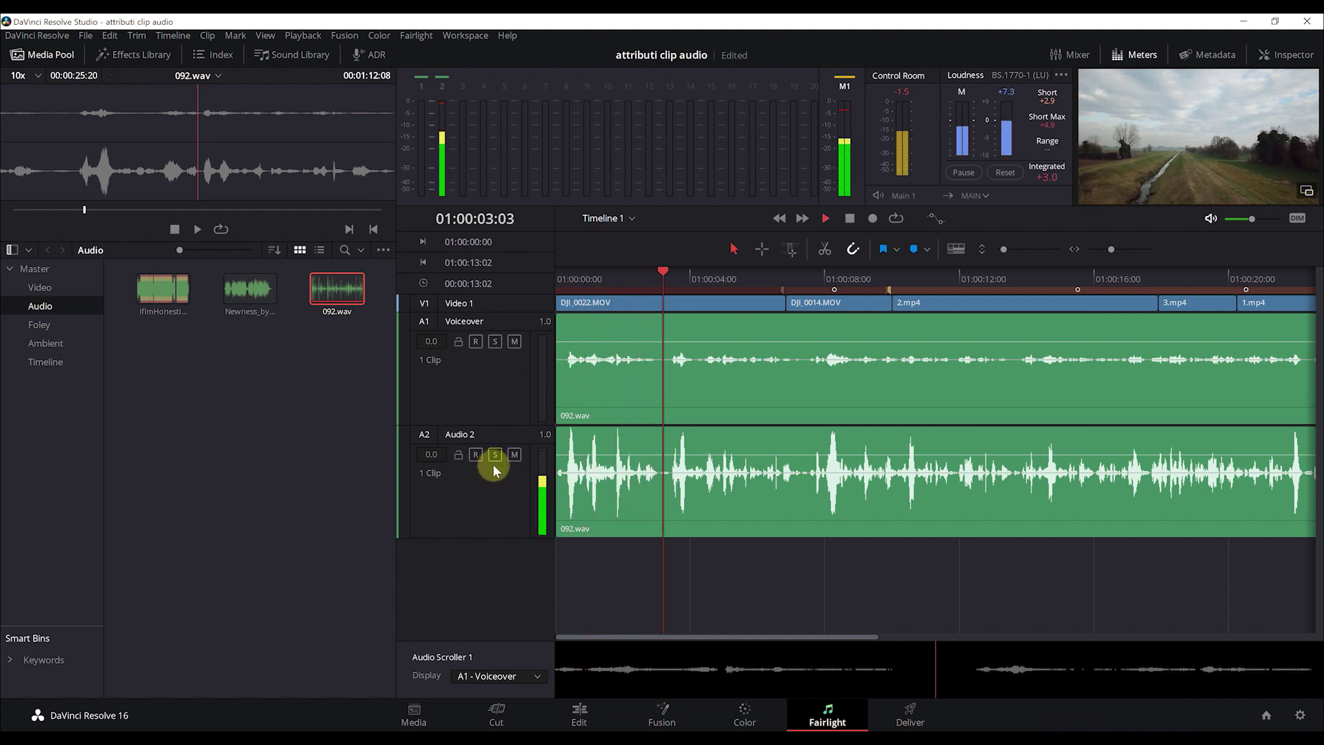
key("space")
Unsolo Audio 2 and play the Voiceover track soloed from near the start
left_click(495, 456)
left_click(494, 342)
left_click(574, 277)
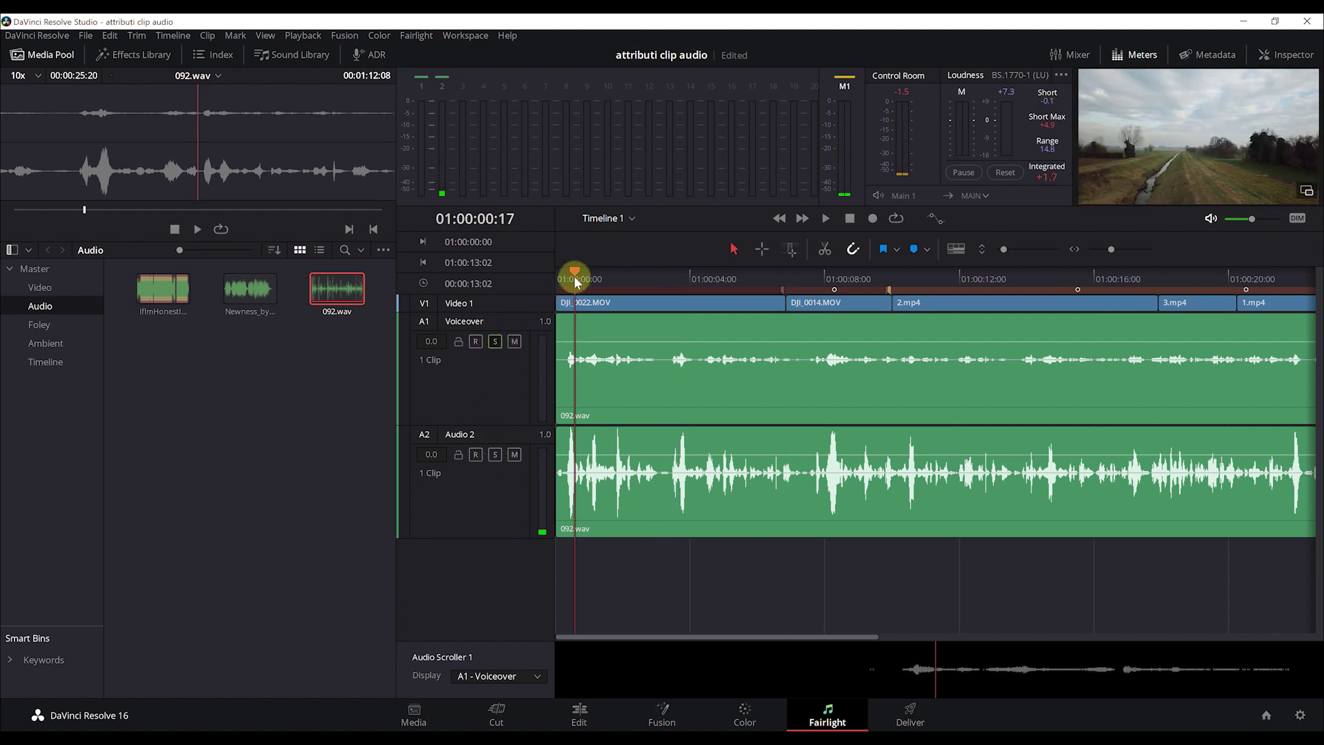
key("space")
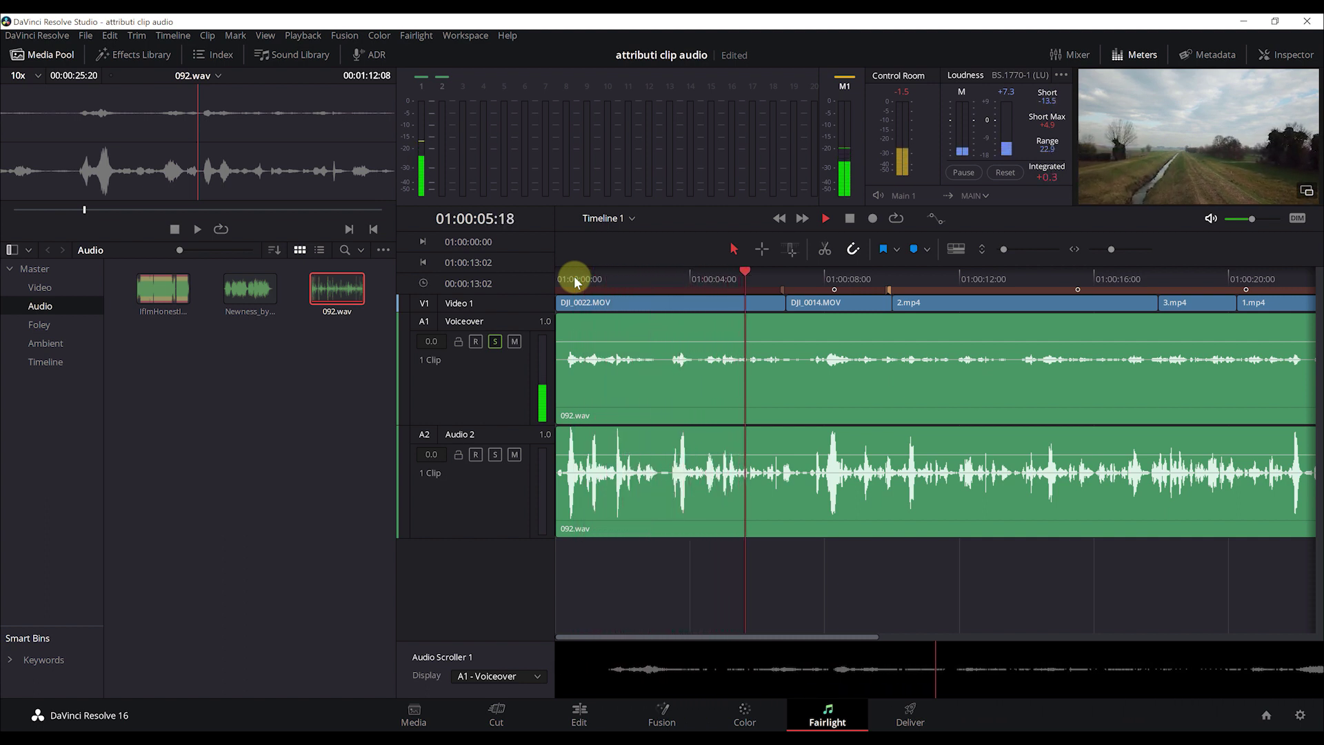
key("space")
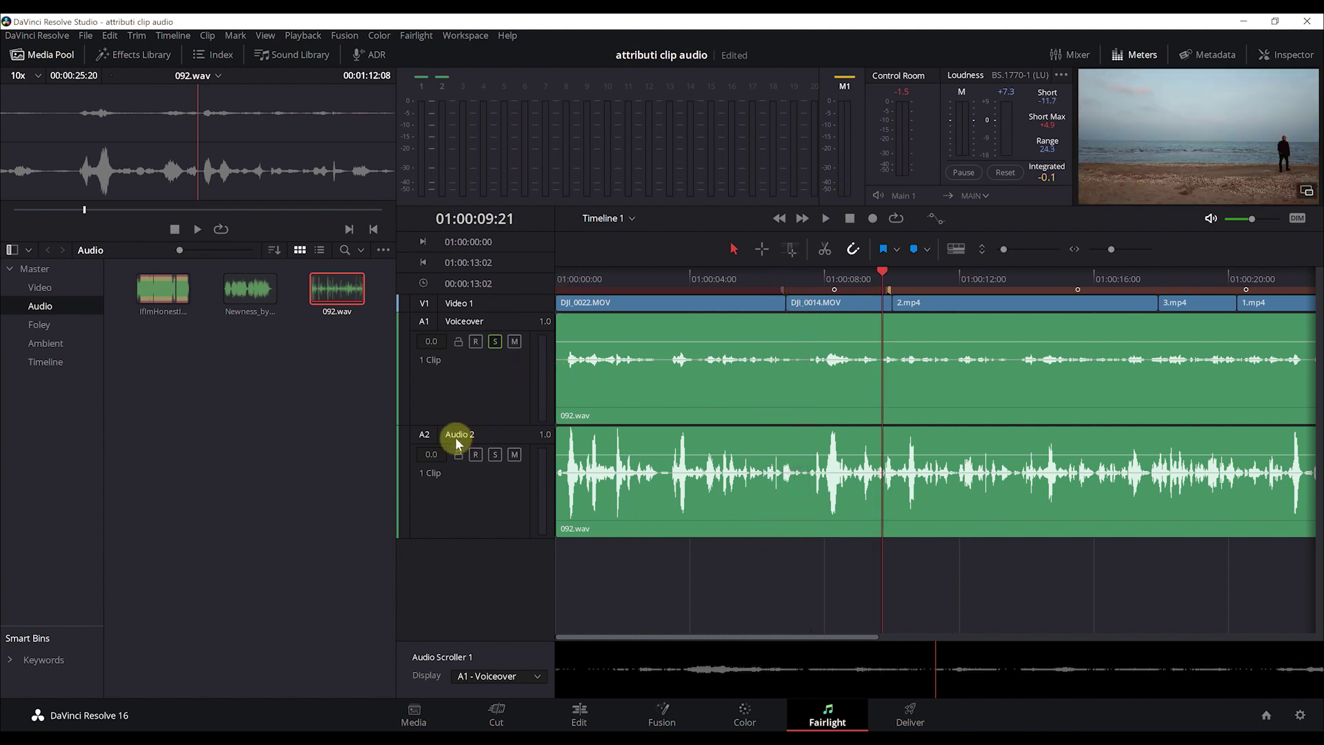
Delete the quieter 092.wav clip on Voiceover and move the Audio 2 clip up onto Voiceover
left_click(635, 383)
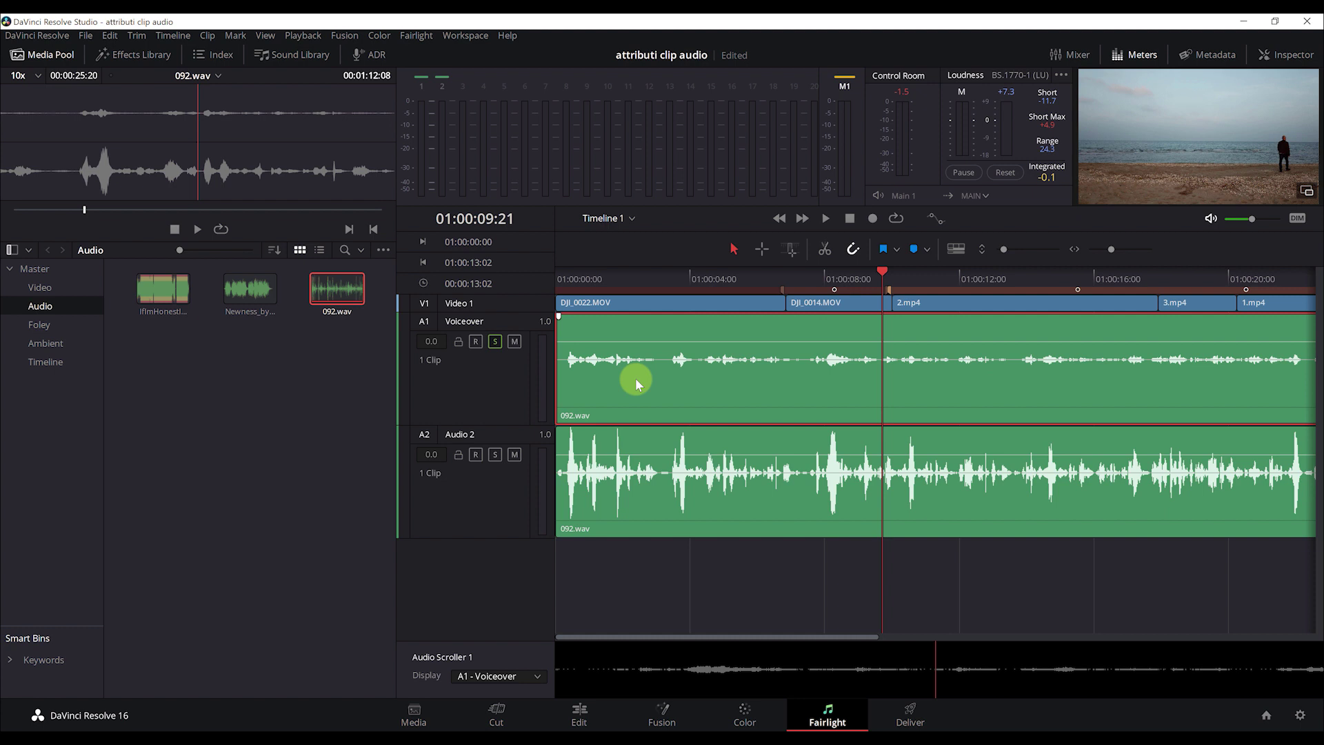
key("Delete")
left_click_drag(635, 428, 646, 380)
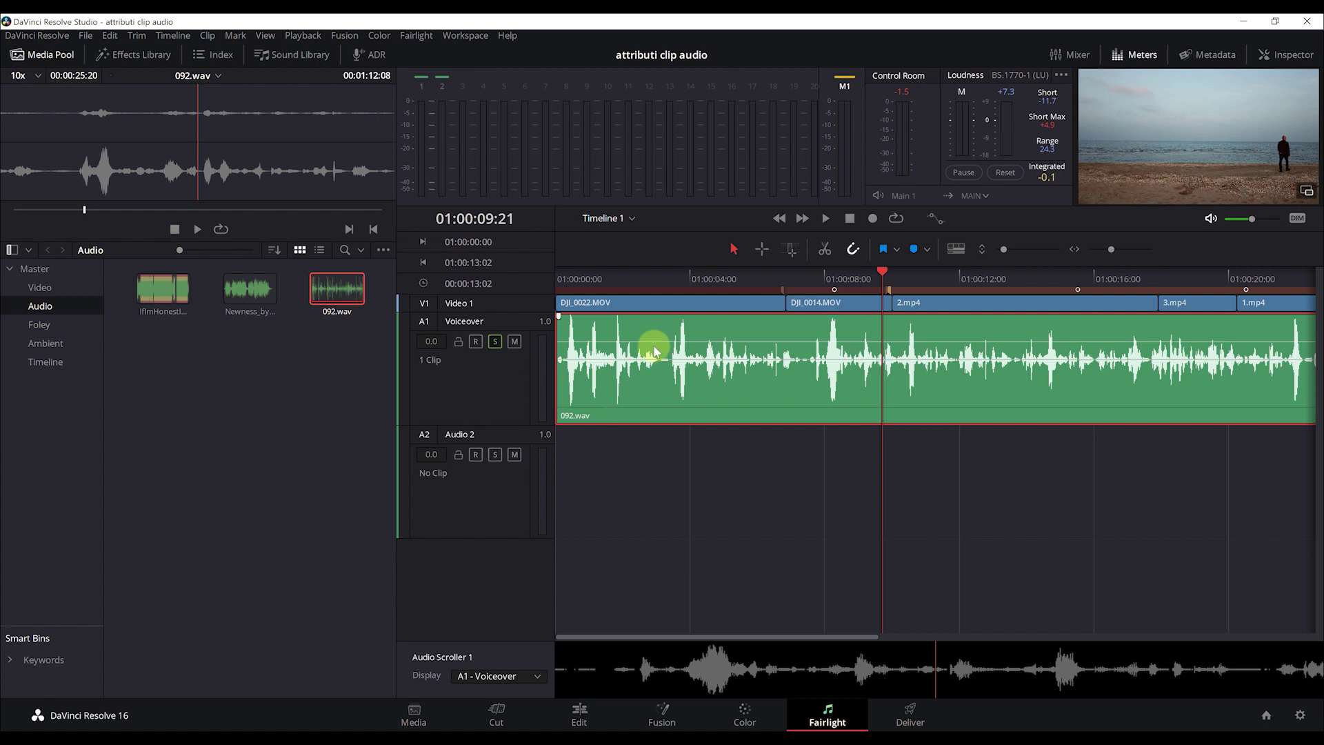